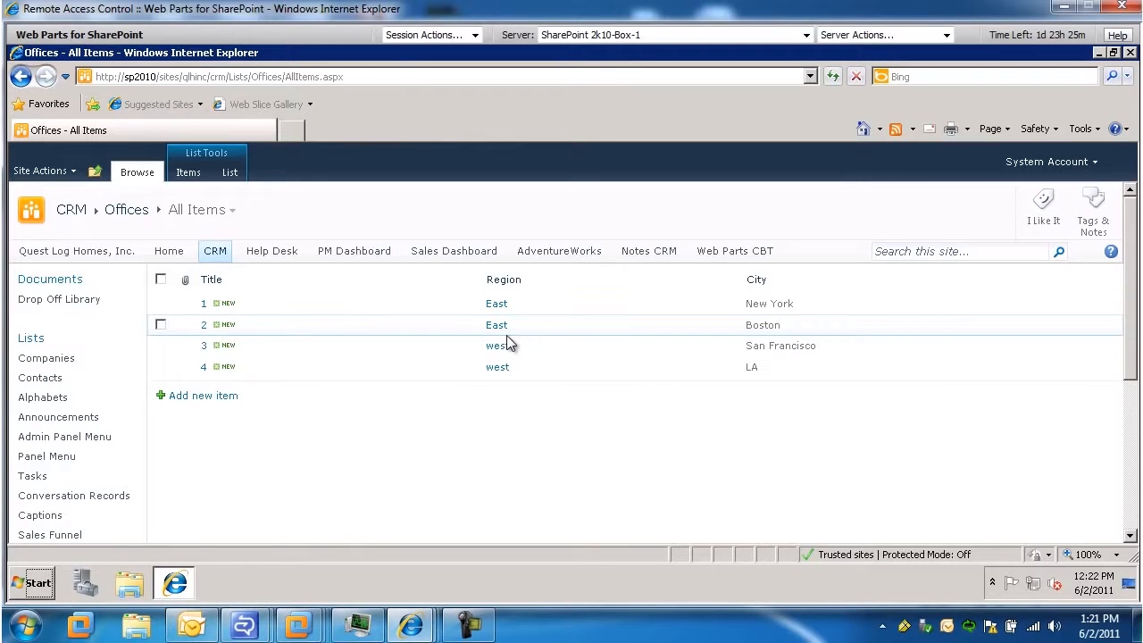
Add an item to the Offices list with title 5, region west and city Oregon, and save it
{"action": "left_click", "coordinate": [203, 395]}
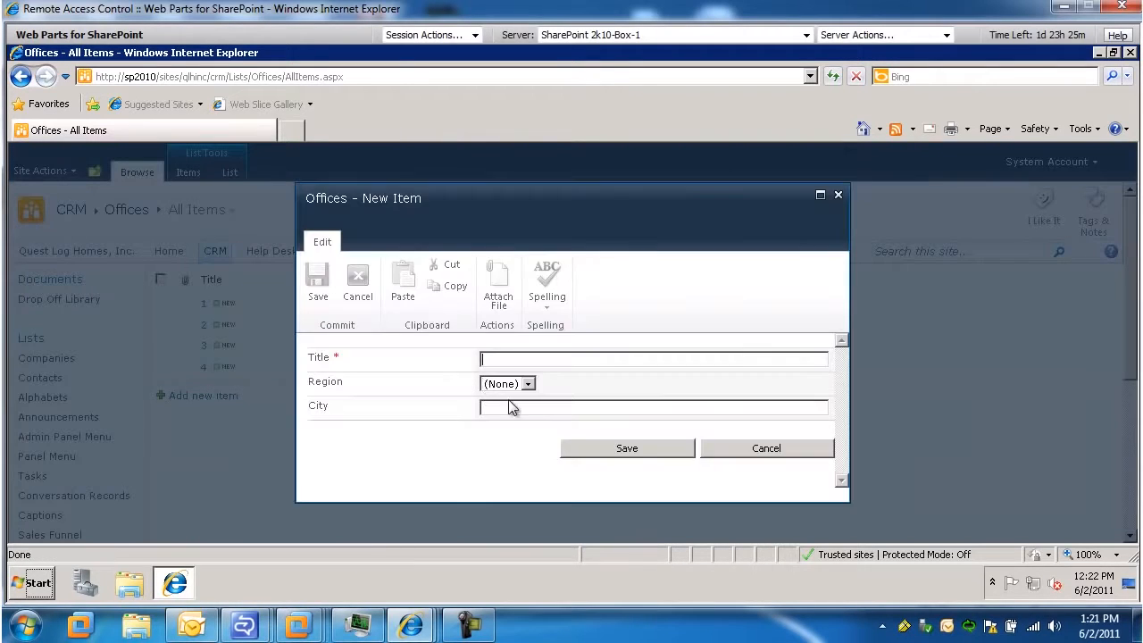
{"action": "left_click", "coordinate": [535, 383]}
{"action": "left_click", "coordinate": [564, 390]}
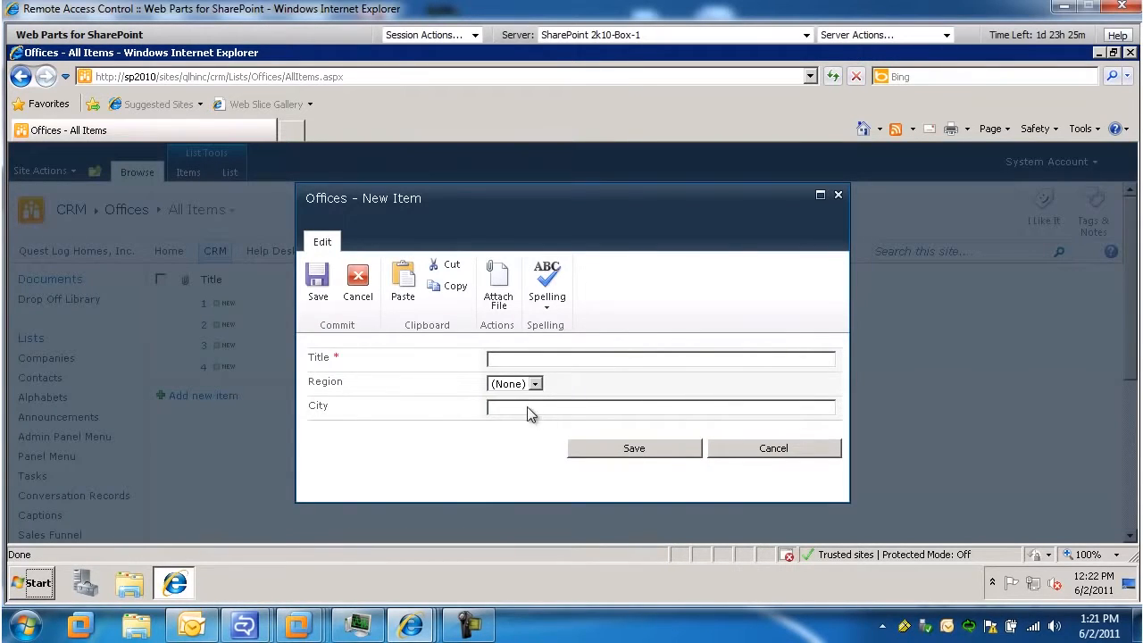
{"action": "left_click", "coordinate": [536, 384]}
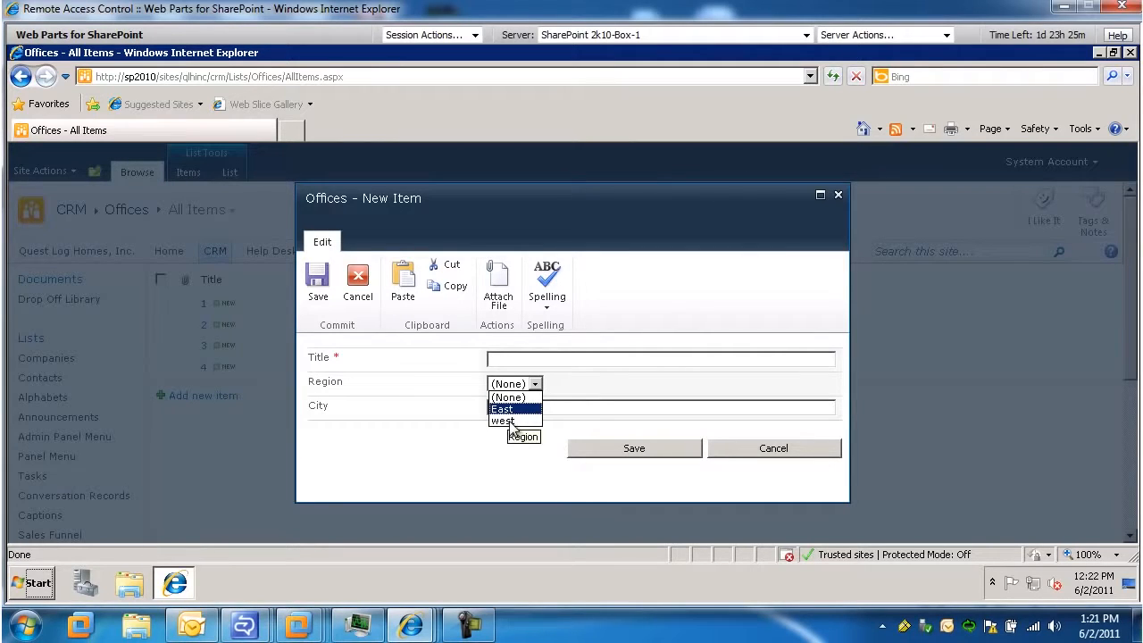
{"action": "left_click", "coordinate": [505, 421]}
{"action": "type", "text": "Oregon"}
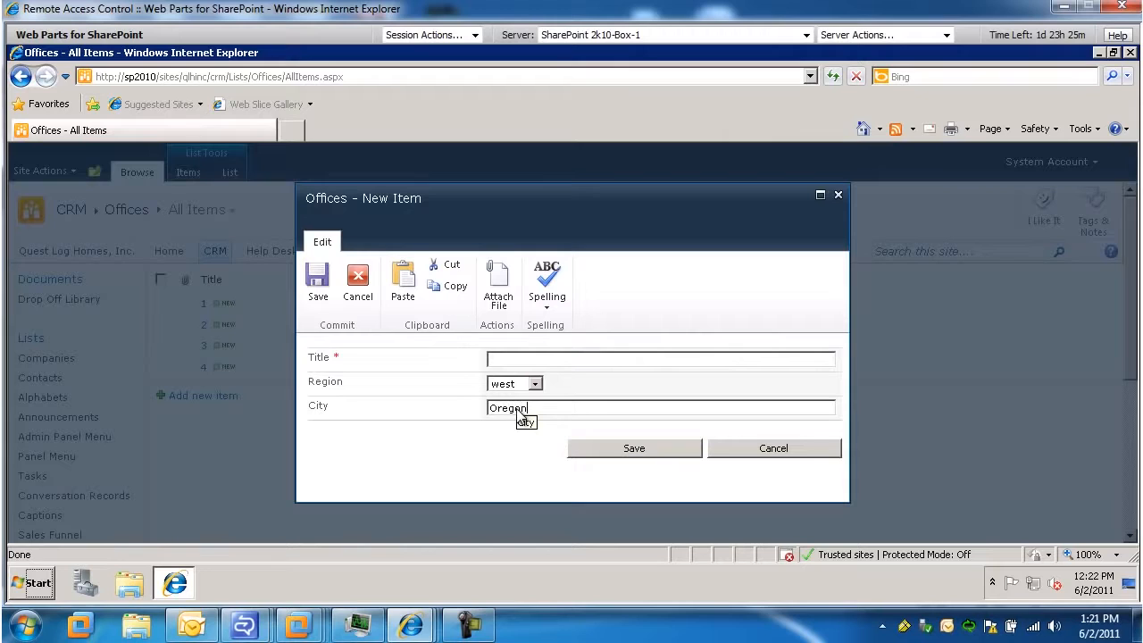
{"action": "type", "text": "5"}
{"action": "left_click", "coordinate": [661, 452]}
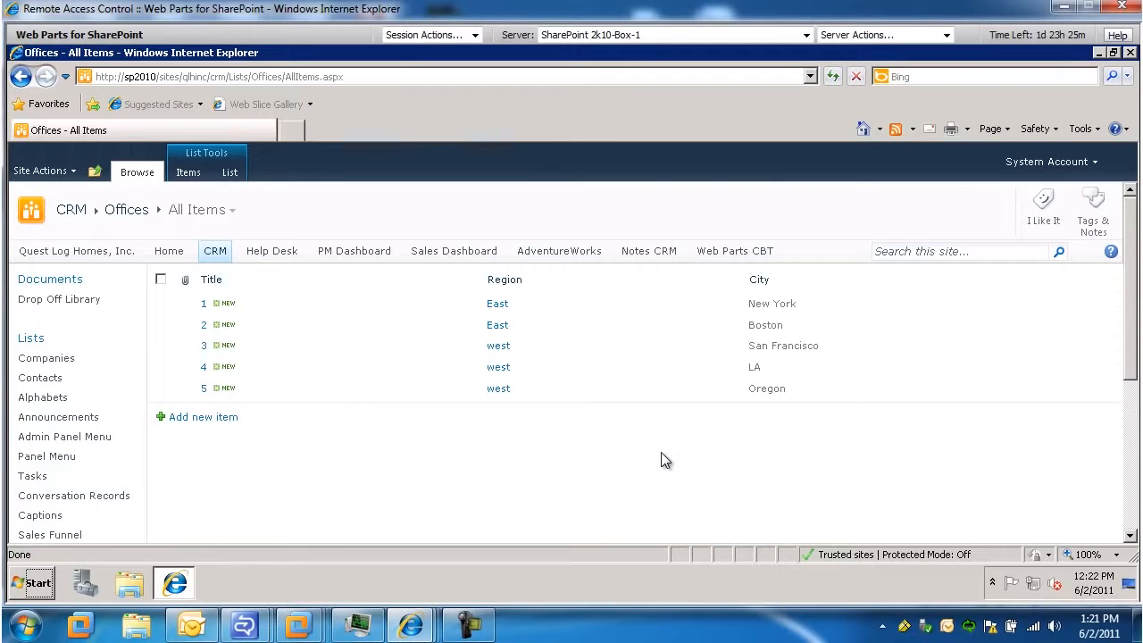
View the ParentChild form page stored in the CRM site's Site Assets library
{"action": "left_click", "coordinate": [43, 172]}
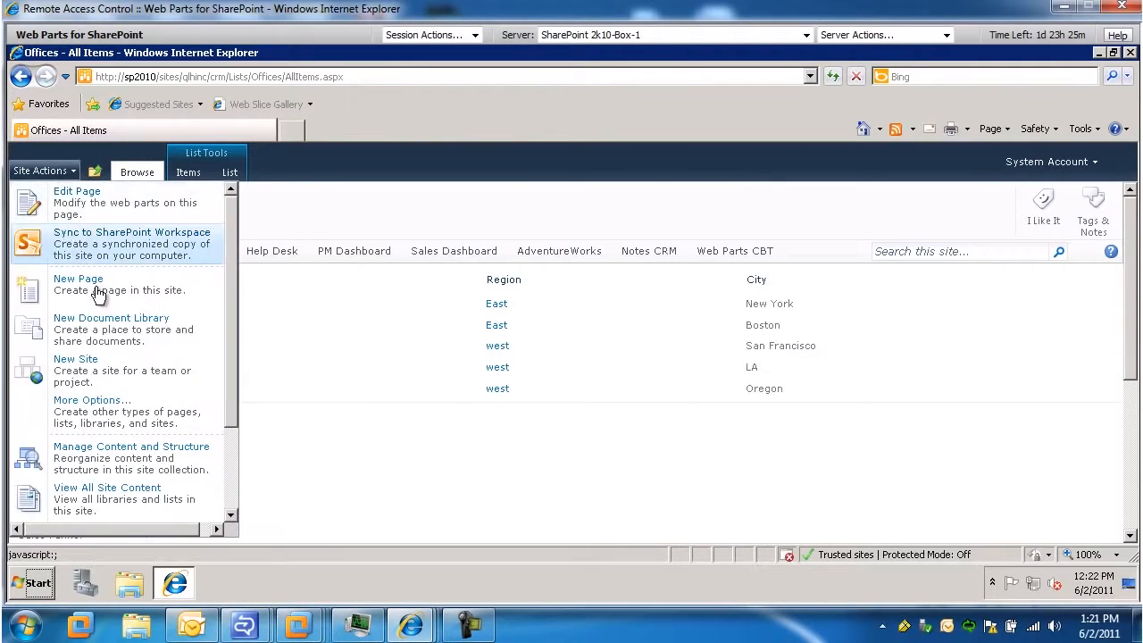
{"action": "left_click", "coordinate": [147, 487]}
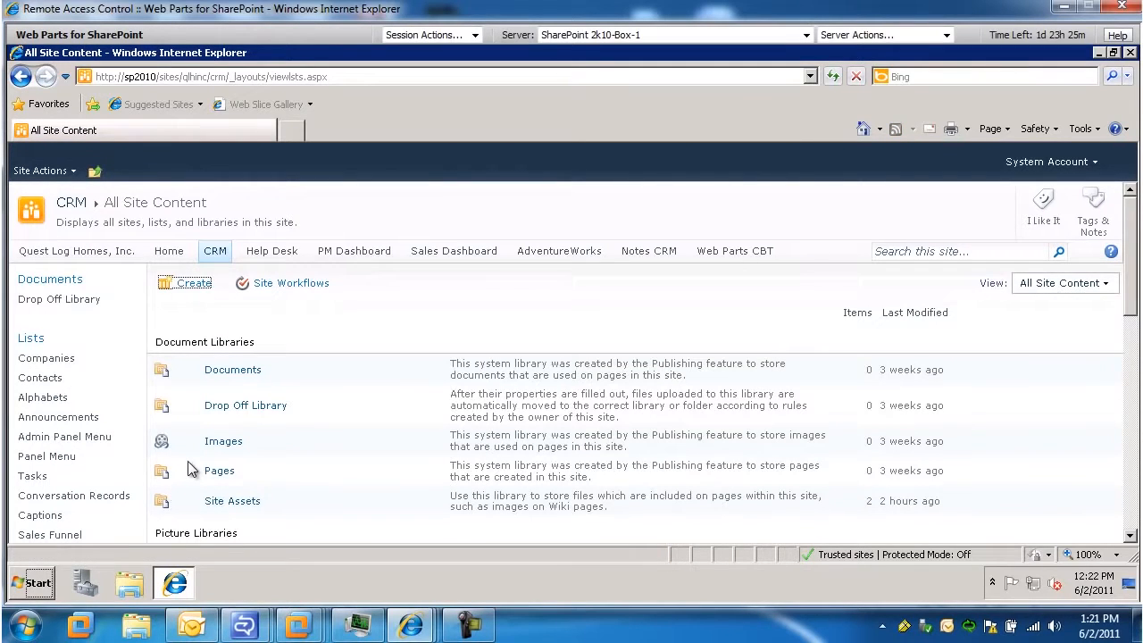
{"action": "scroll", "coordinate": [191, 470], "scroll_direction": "down", "scroll_amount": 3}
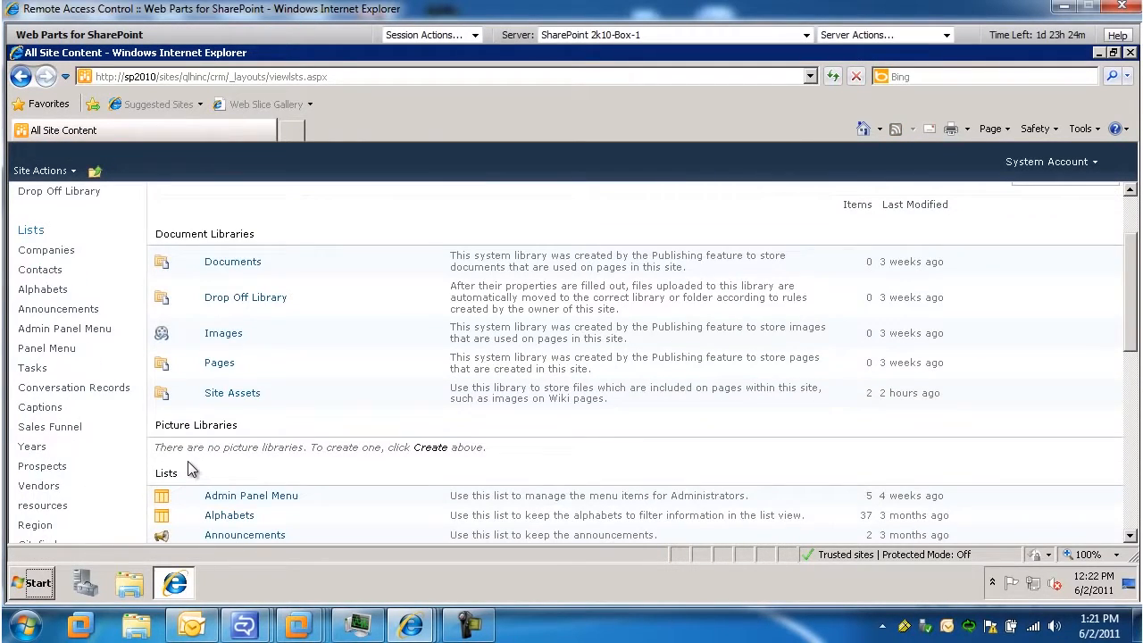
{"action": "left_click", "coordinate": [246, 394]}
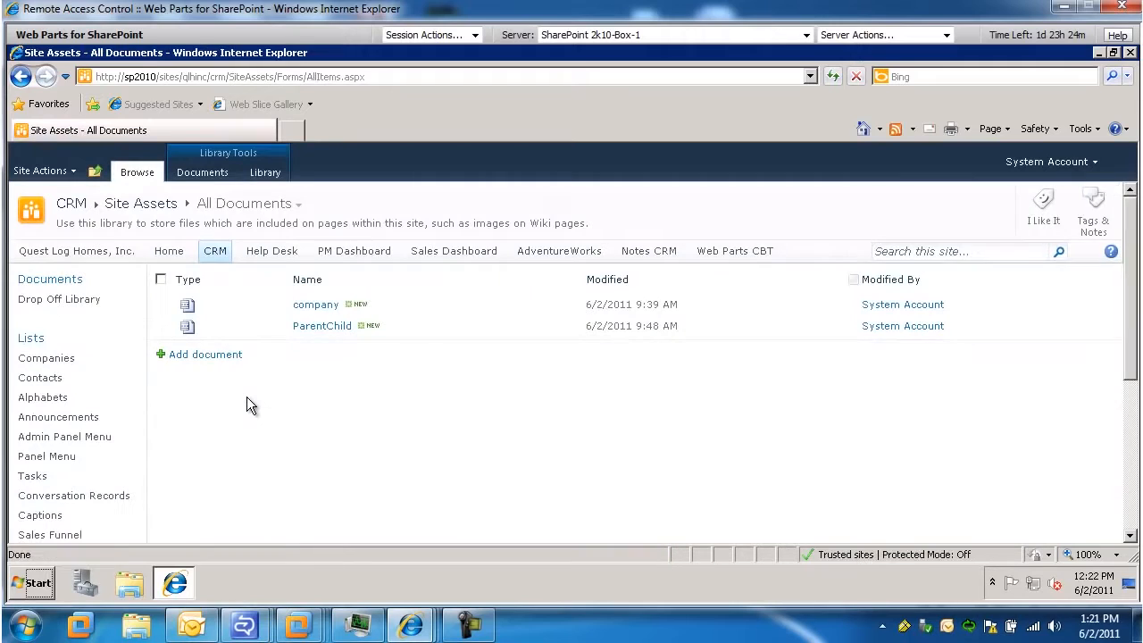
{"action": "left_click", "coordinate": [331, 327]}
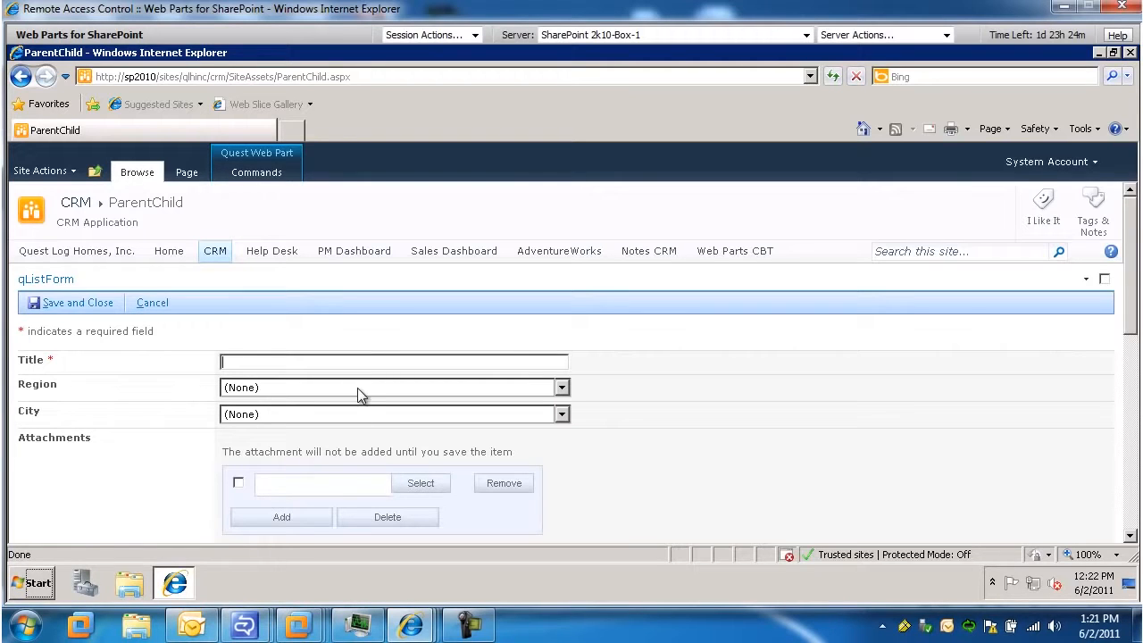
Open the Cityfinder list and view its standard new item form, leaving it without saving
{"action": "left_click", "coordinate": [41, 171]}
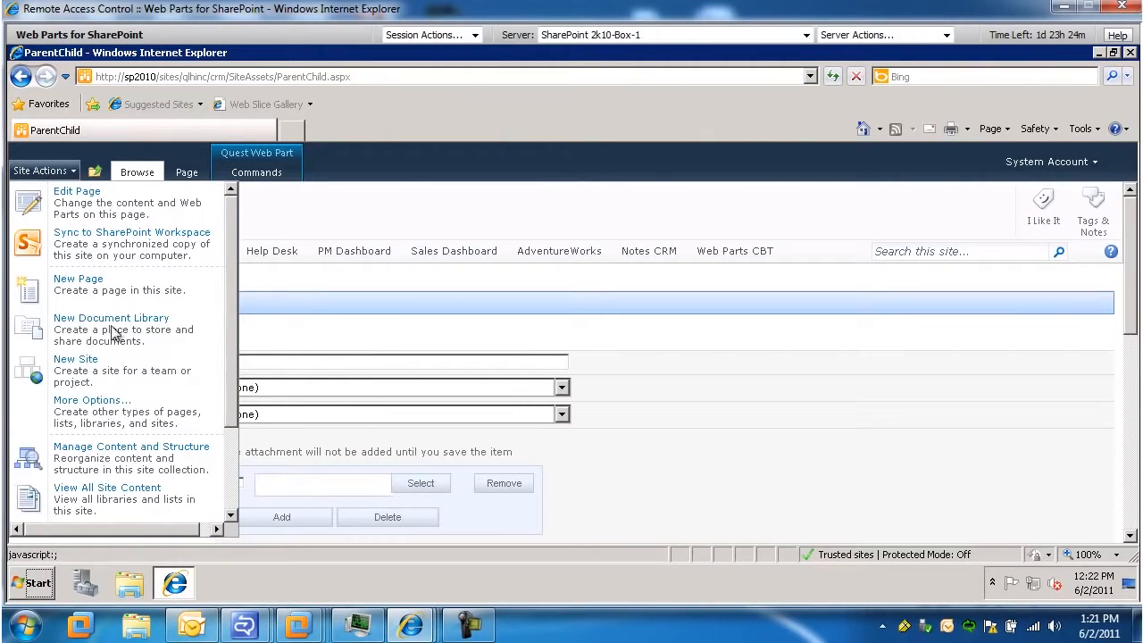
{"action": "left_click", "coordinate": [106, 491]}
{"action": "scroll", "coordinate": [106, 491], "scroll_direction": "down", "scroll_amount": 4}
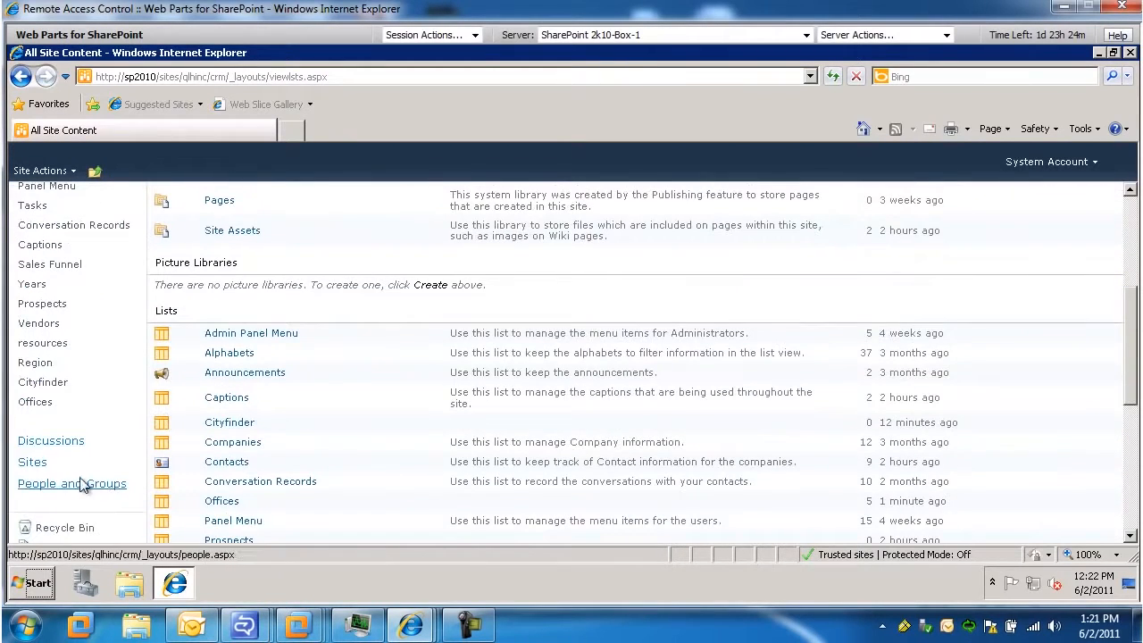
{"action": "left_click", "coordinate": [45, 389]}
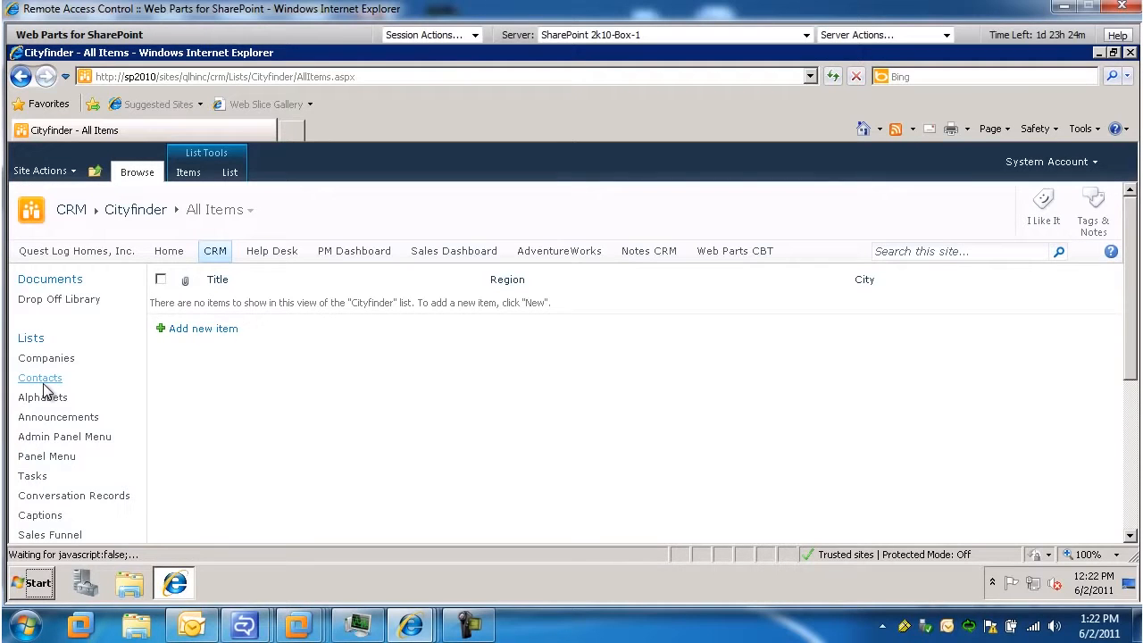
{"action": "left_click", "coordinate": [213, 328]}
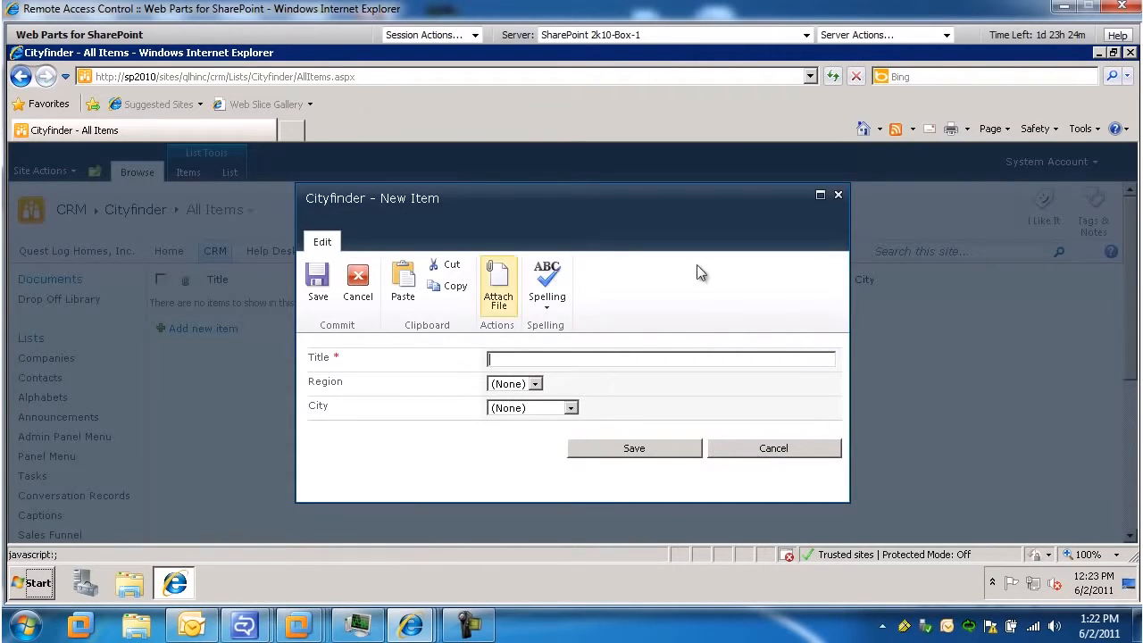
{"action": "left_click", "coordinate": [746, 452]}
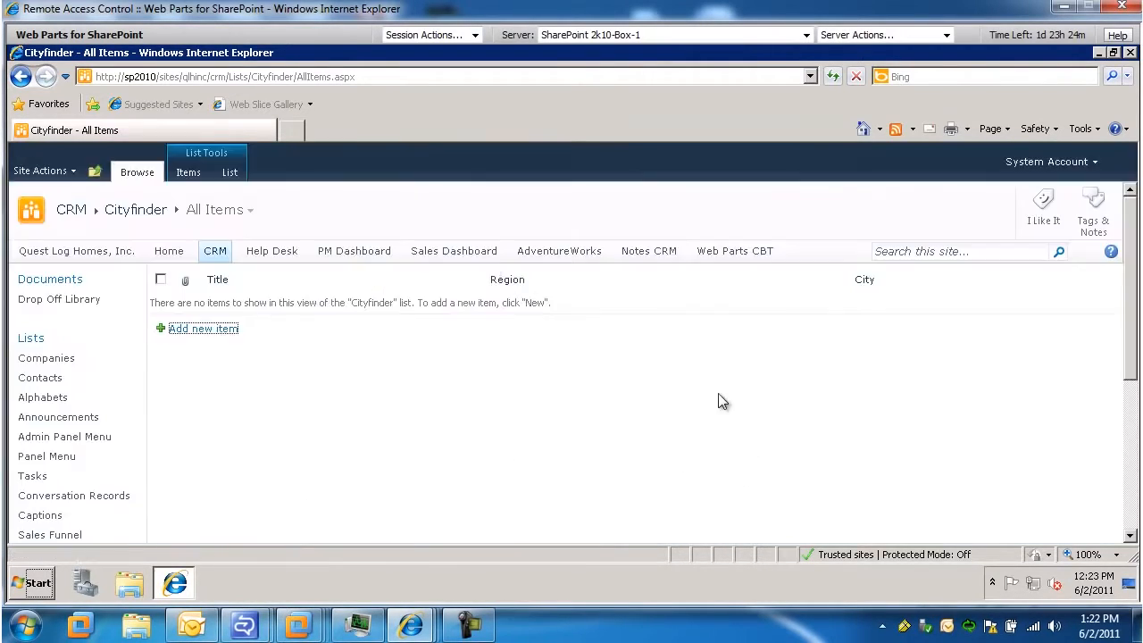
Return to the Site Assets library through the site content listing and open the ParentChild page
{"action": "left_click", "coordinate": [40, 170]}
{"action": "left_click_drag", "start_coordinate": [228, 298], "coordinate": [232, 343]}
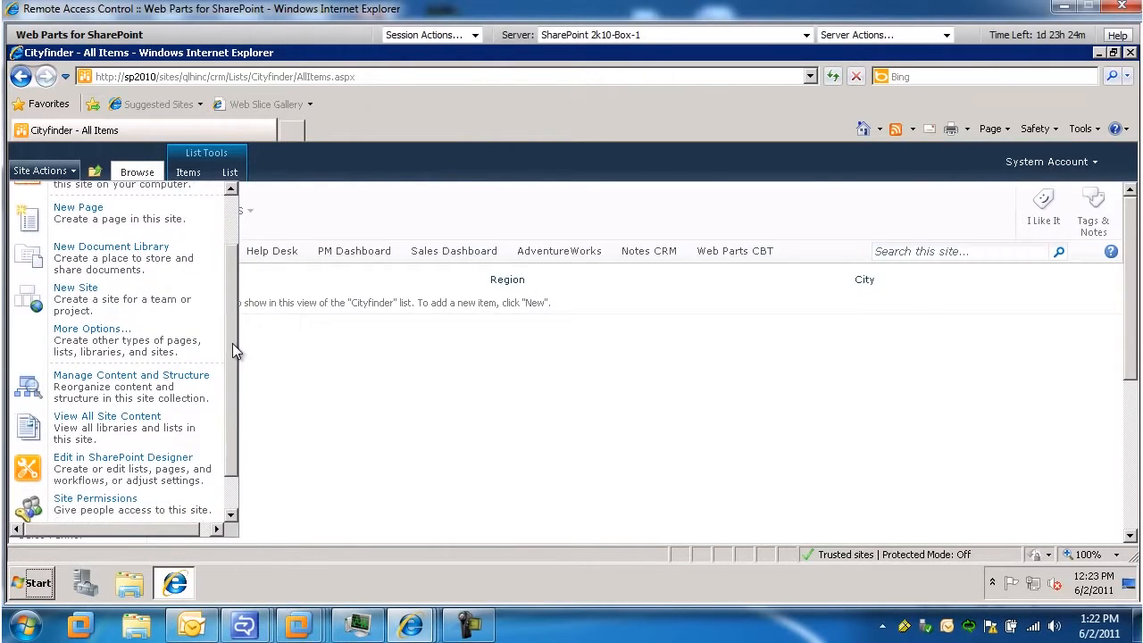
{"action": "left_click", "coordinate": [134, 428]}
{"action": "left_click", "coordinate": [234, 502]}
{"action": "left_click", "coordinate": [344, 328]}
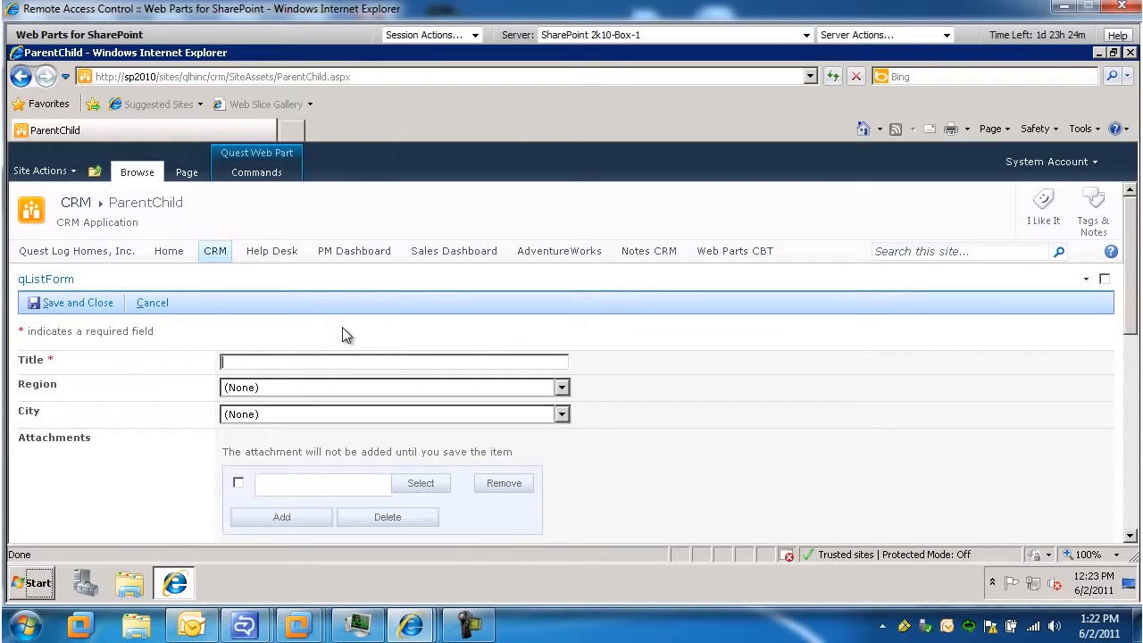
Choose west as the Region on the form and examine the City choices without picking one
{"action": "left_click", "coordinate": [291, 387]}
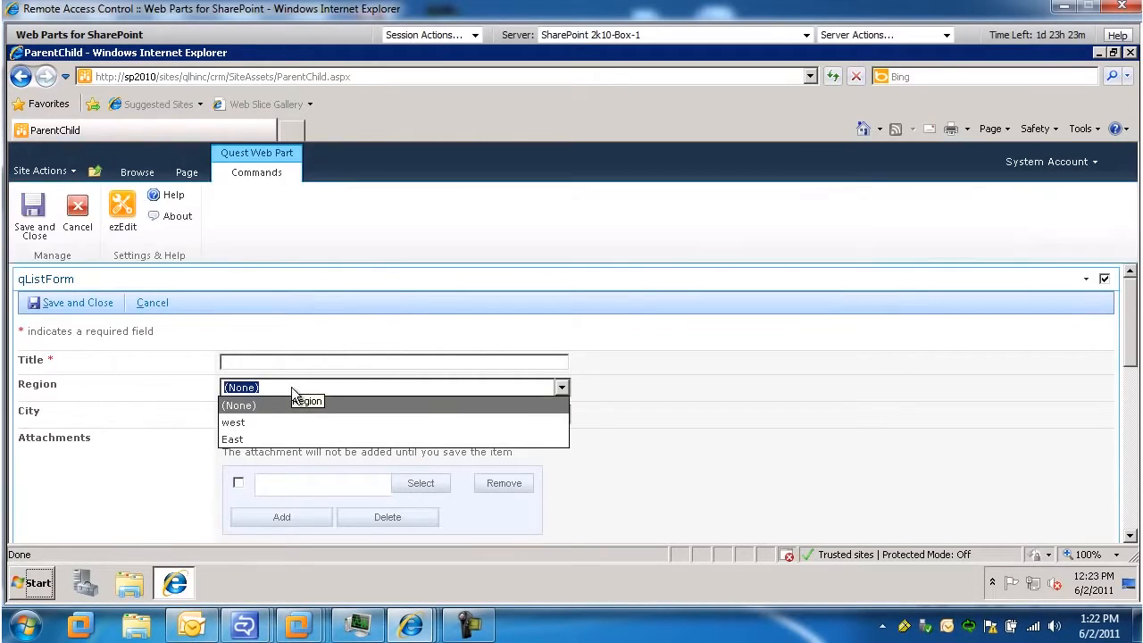
{"action": "left_click", "coordinate": [256, 421]}
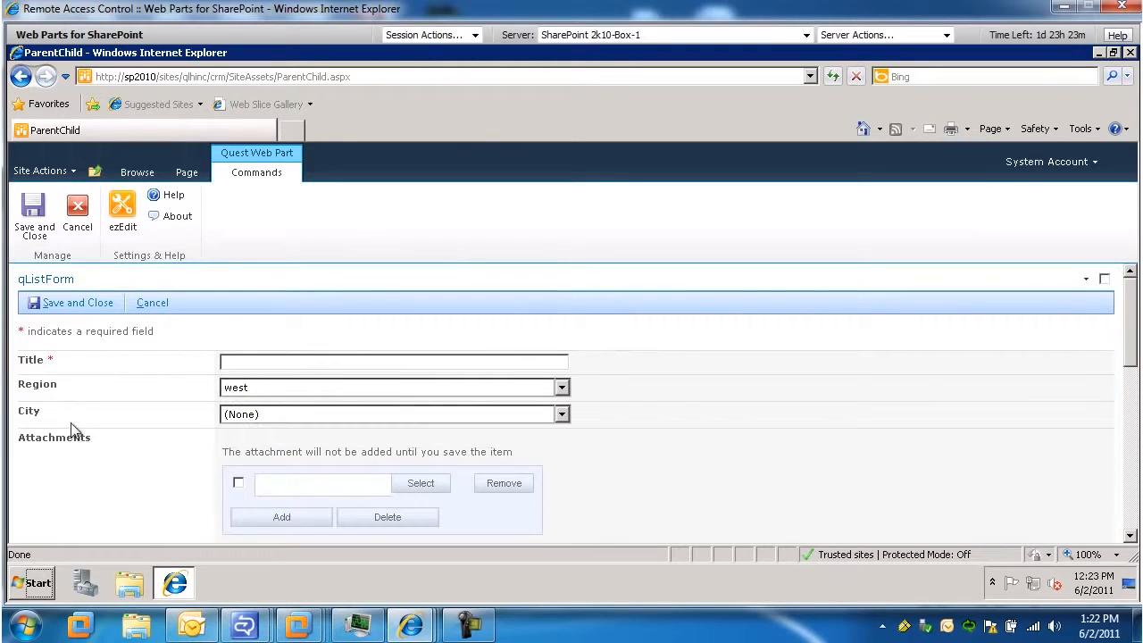
{"action": "left_click", "coordinate": [281, 416]}
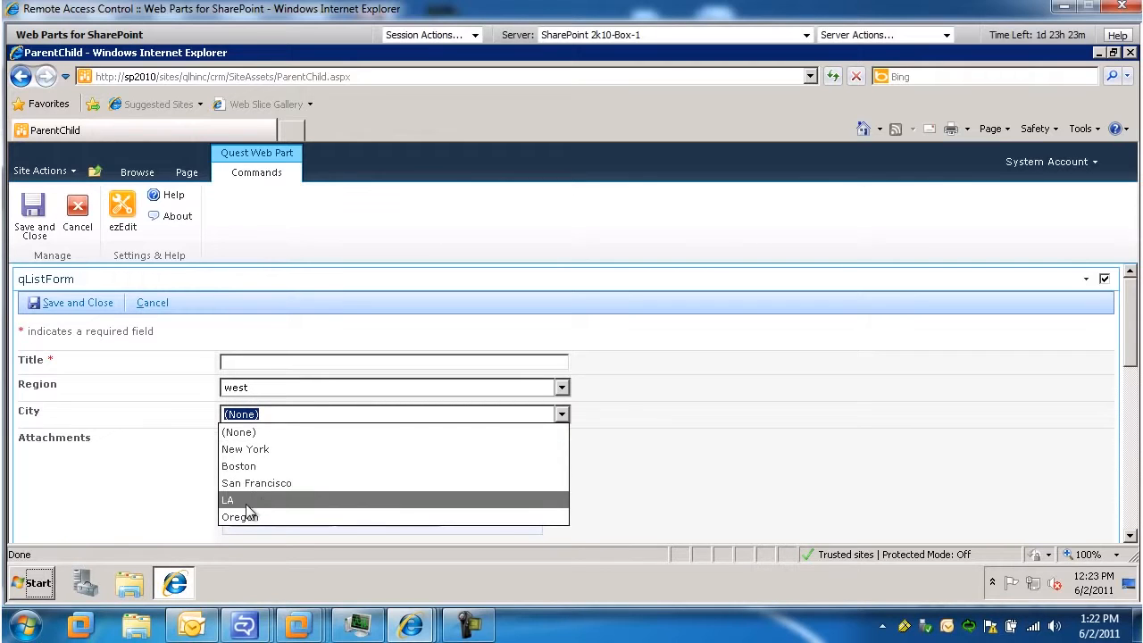
{"action": "left_click", "coordinate": [926, 386]}
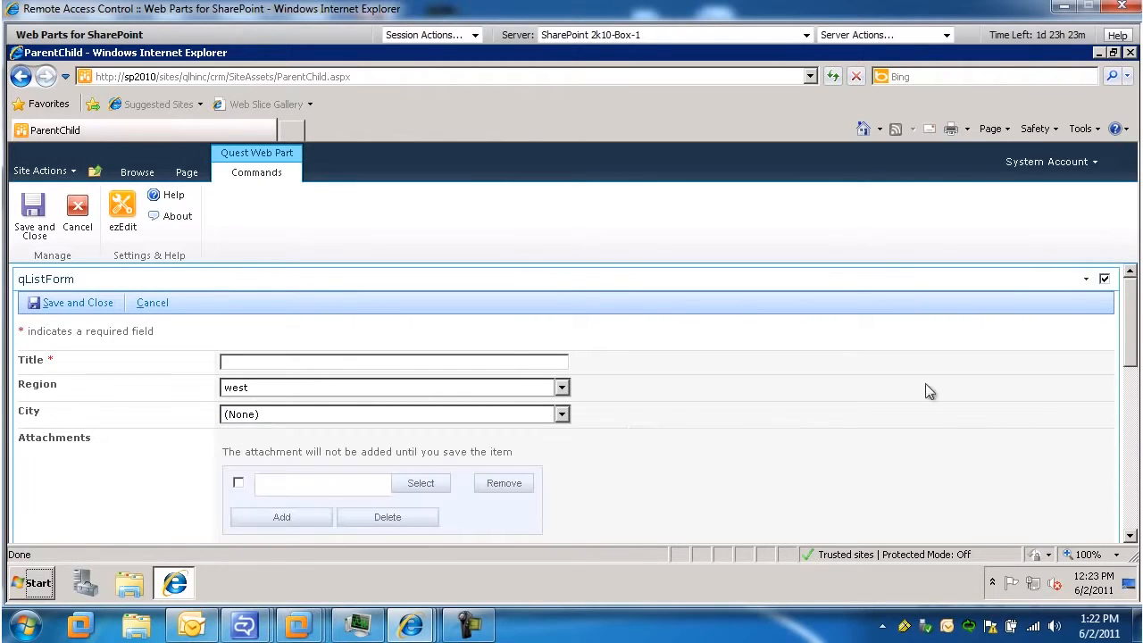
Open the qListForm web part's ezEdit configuration, maximize it, and review the site URL and list name
{"action": "left_click", "coordinate": [1085, 280]}
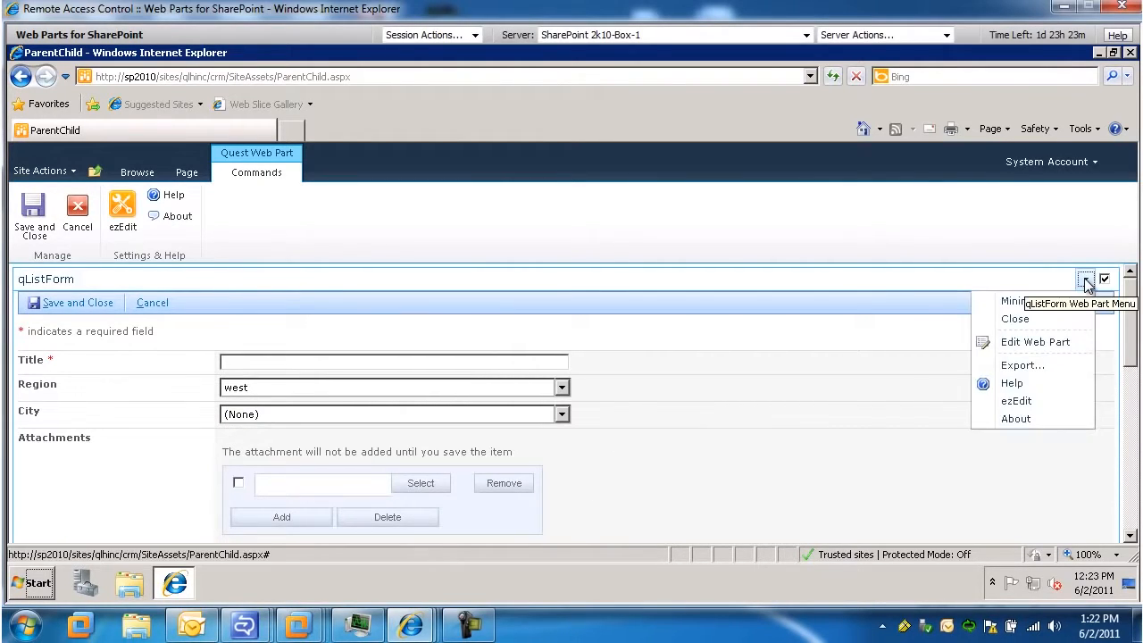
{"action": "left_click", "coordinate": [1034, 401]}
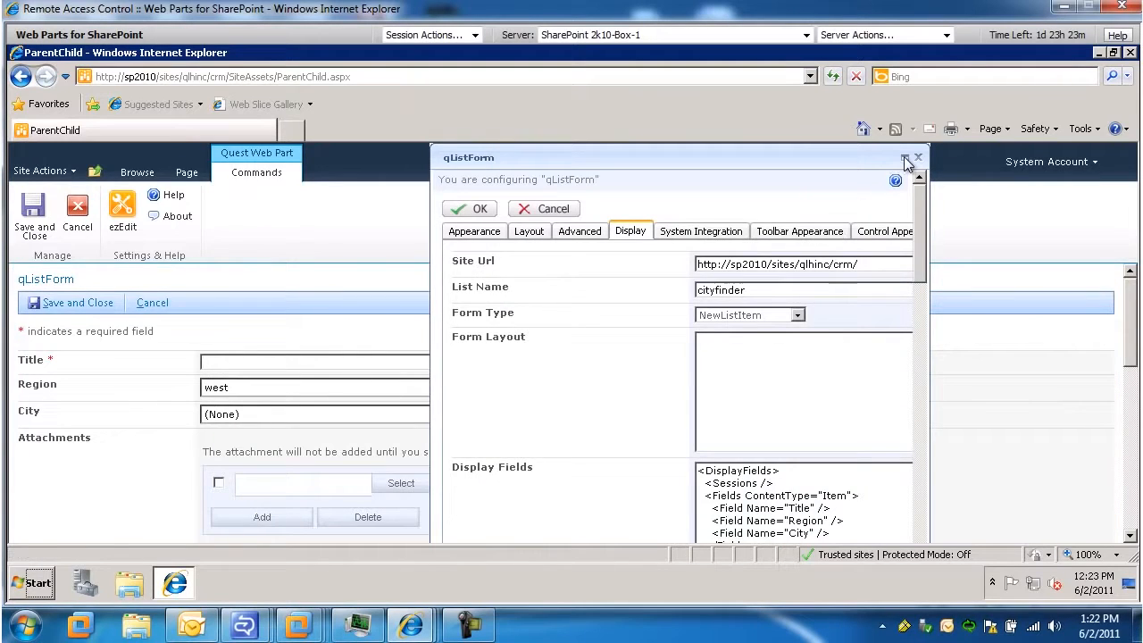
{"action": "left_click", "coordinate": [905, 157]}
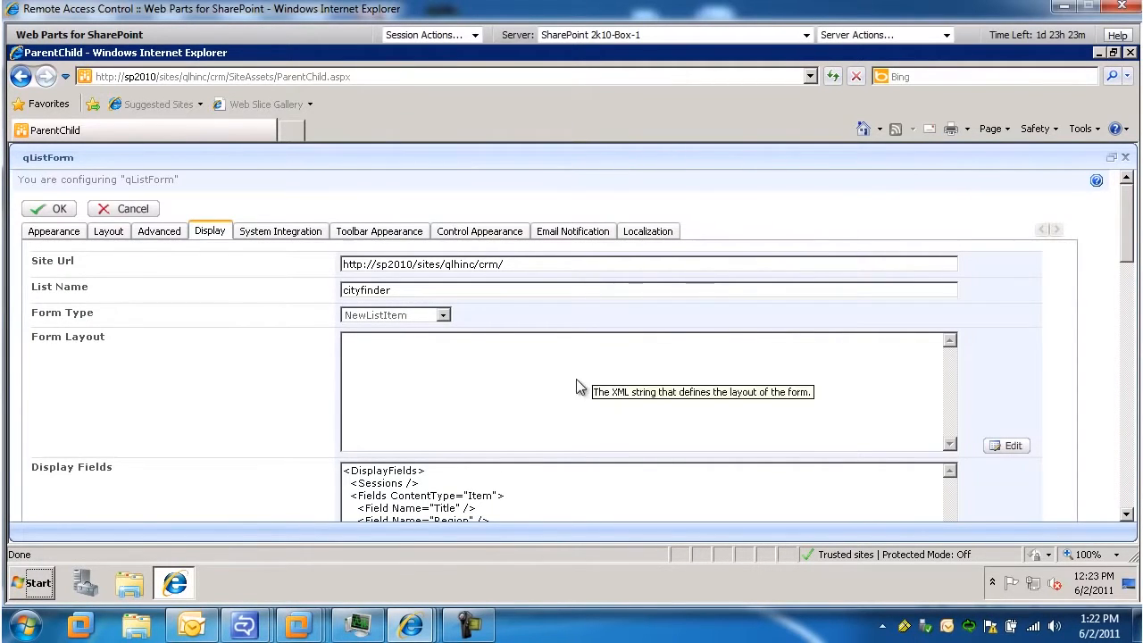
{"action": "left_click_drag", "start_coordinate": [523, 265], "coordinate": [335, 263]}
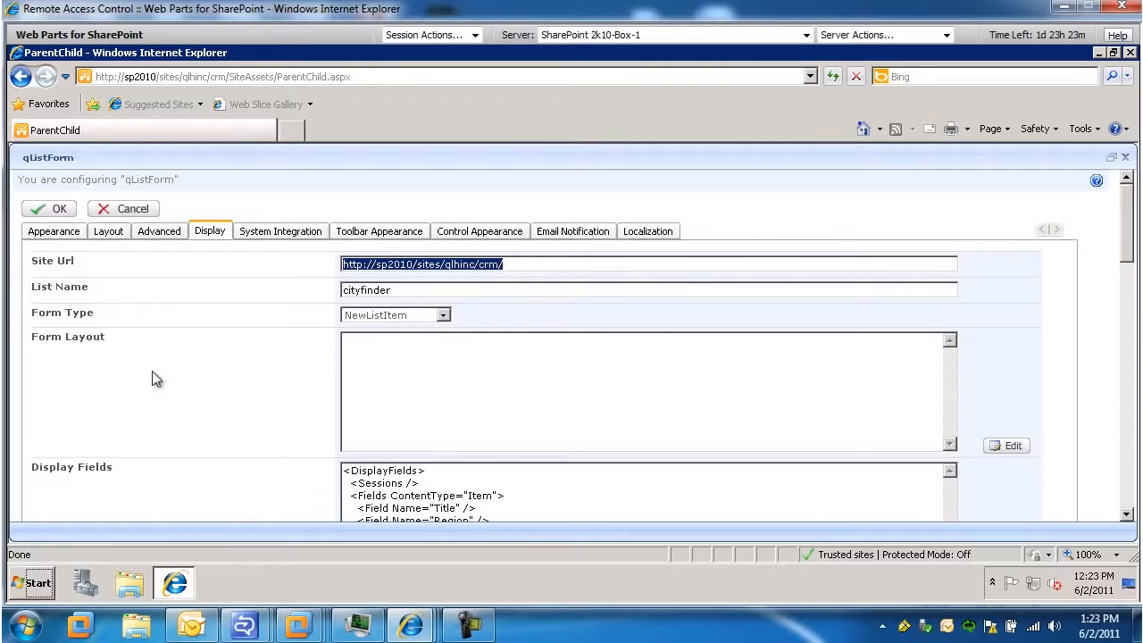
{"action": "left_click", "coordinate": [405, 291]}
{"action": "double_click", "coordinate": [354, 293]}
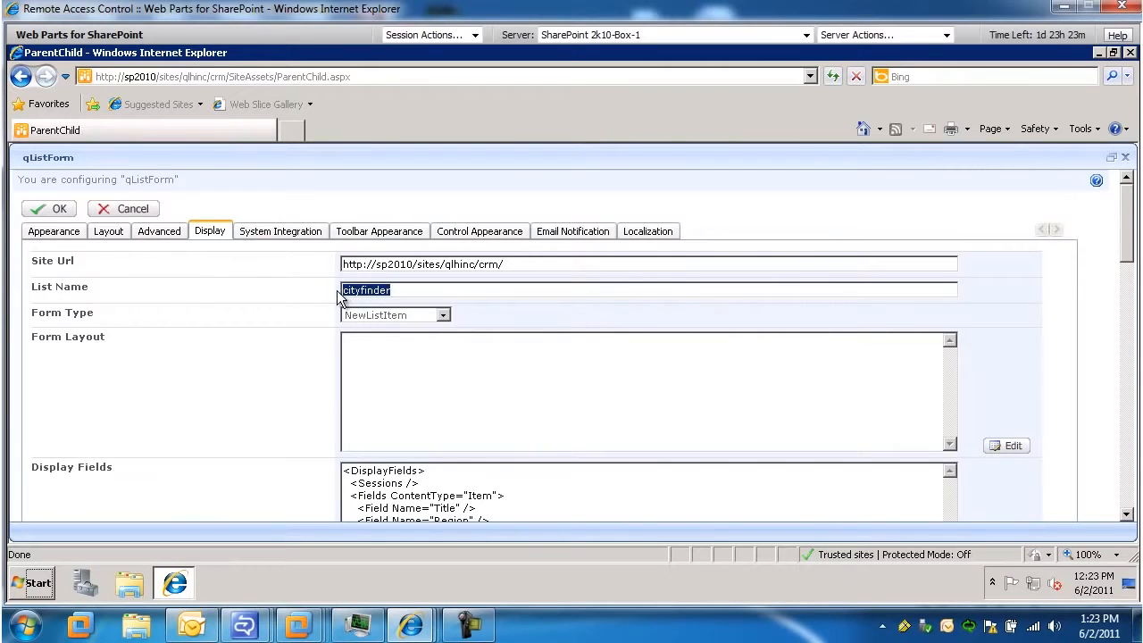
{"action": "left_click", "coordinate": [374, 376]}
Turn on Auto Post Back for the Region field in the web part's Display Fields settings and accept the field settings
{"action": "scroll", "coordinate": [373, 376], "scroll_direction": "down", "scroll_amount": 3}
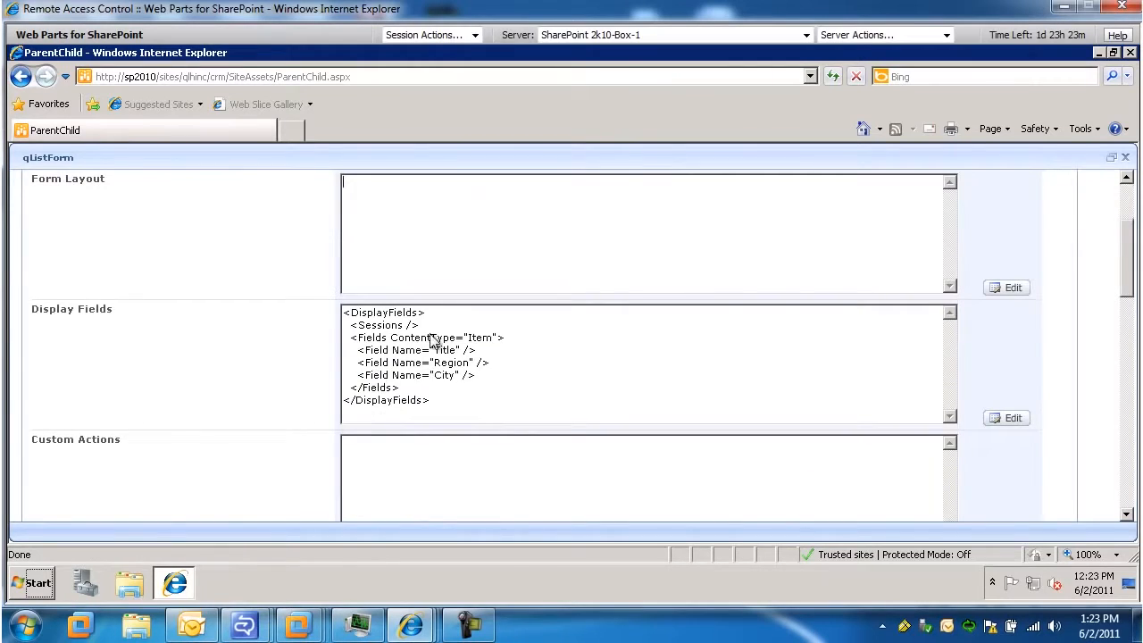
{"action": "left_click", "coordinate": [1014, 420]}
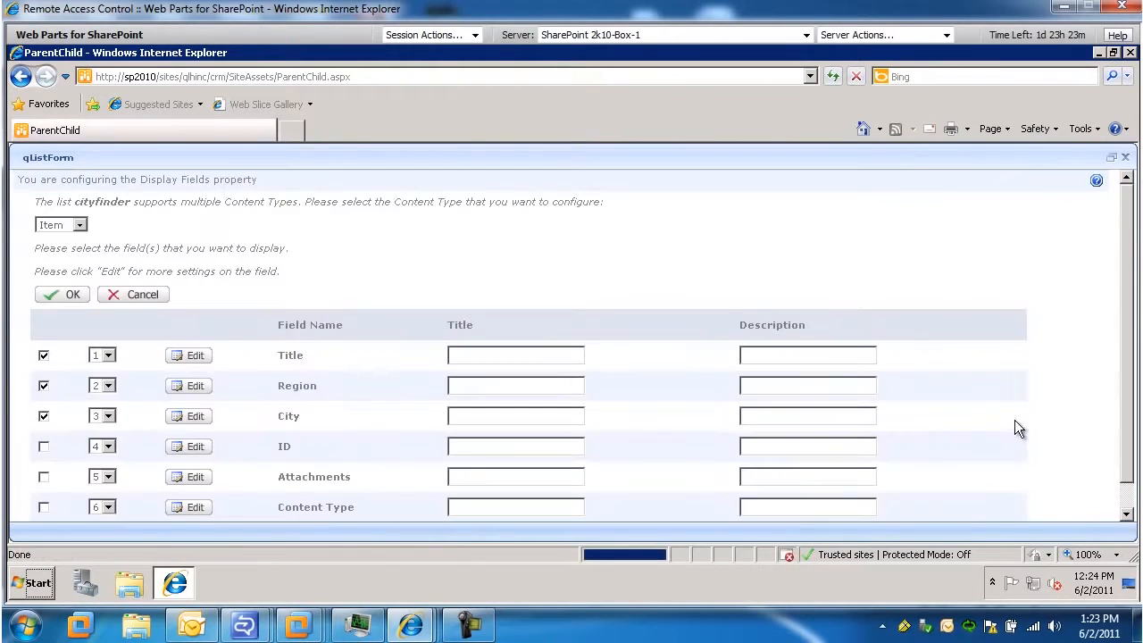
{"action": "scroll", "coordinate": [235, 378], "scroll_direction": "down", "scroll_amount": 1}
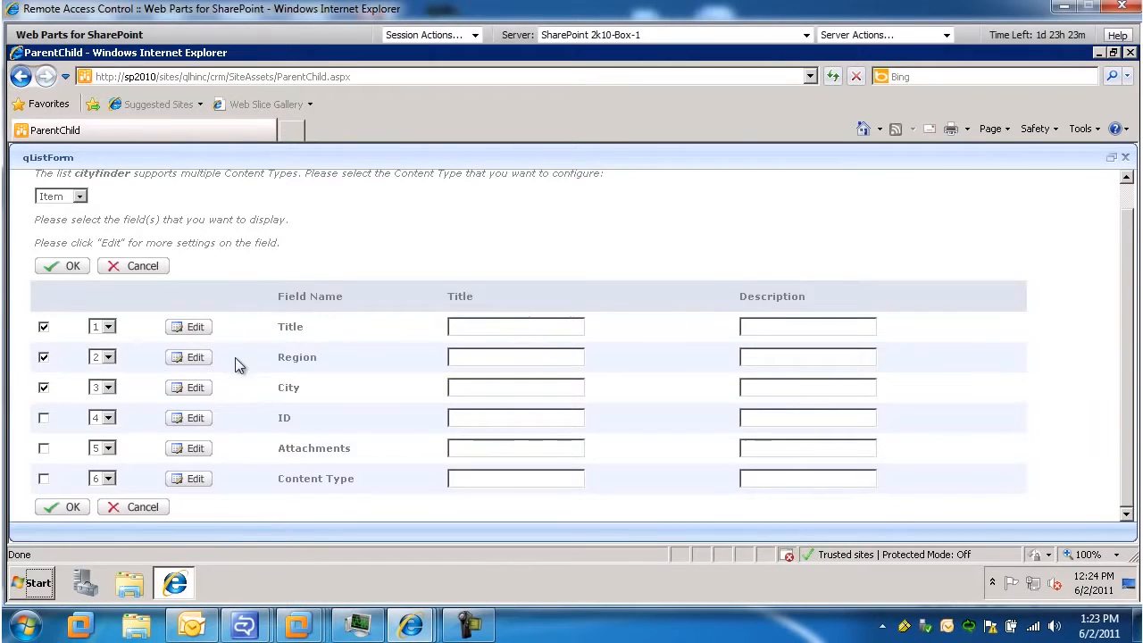
{"action": "left_click", "coordinate": [196, 357]}
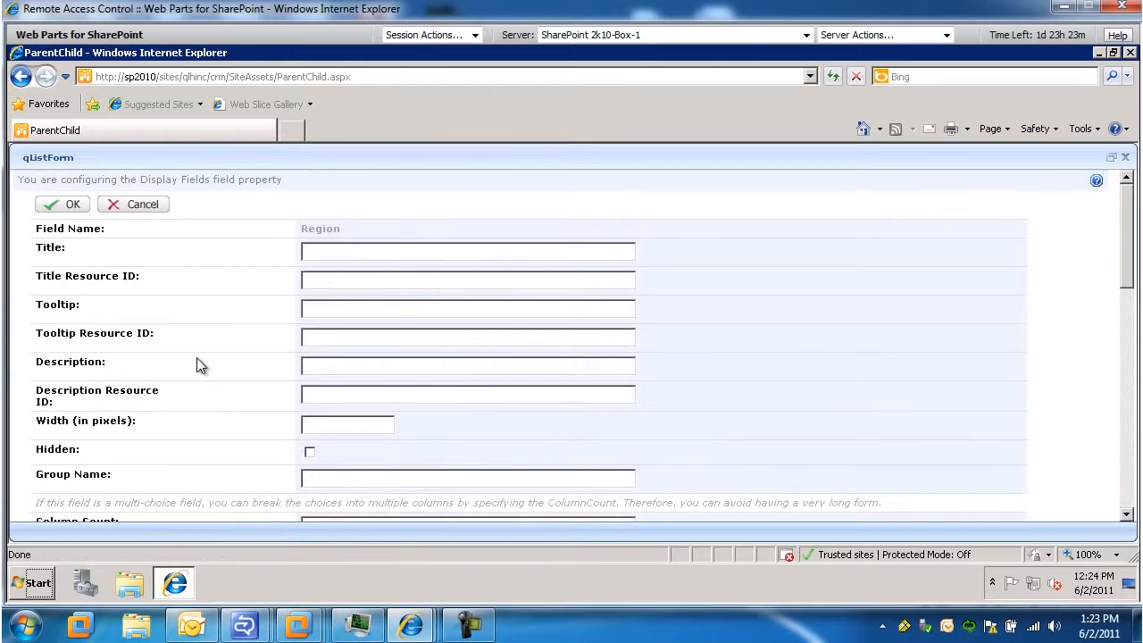
{"action": "scroll", "coordinate": [197, 364], "scroll_direction": "down", "scroll_amount": 5}
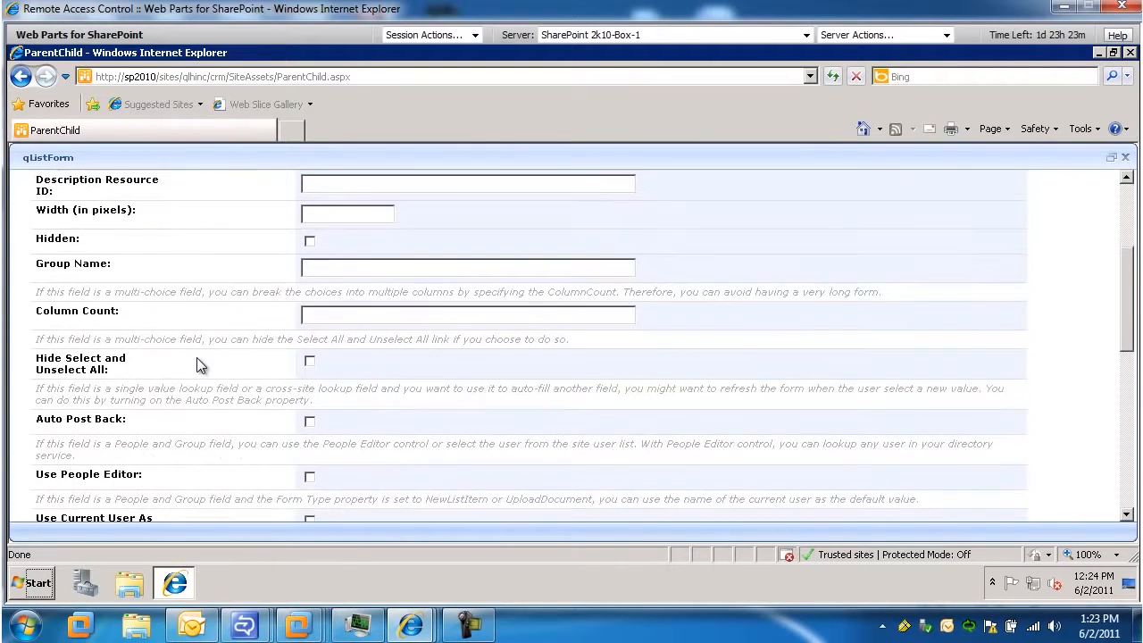
{"action": "left_click", "coordinate": [310, 422]}
{"action": "scroll", "coordinate": [133, 425], "scroll_direction": "down", "scroll_amount": 4}
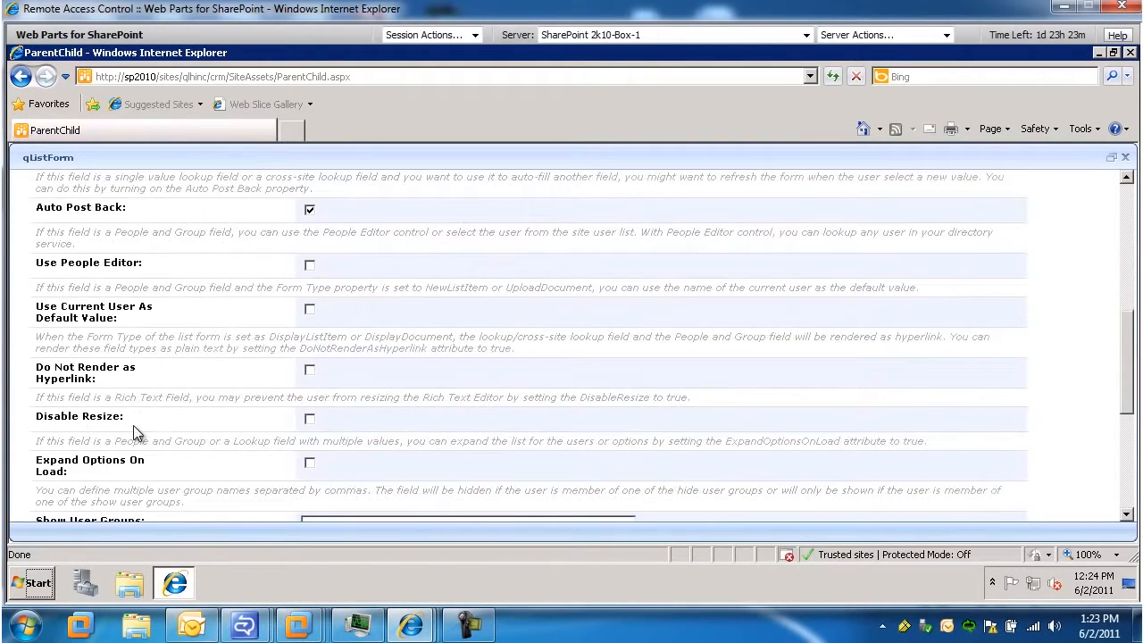
{"action": "scroll", "coordinate": [133, 425], "scroll_direction": "down", "scroll_amount": 6}
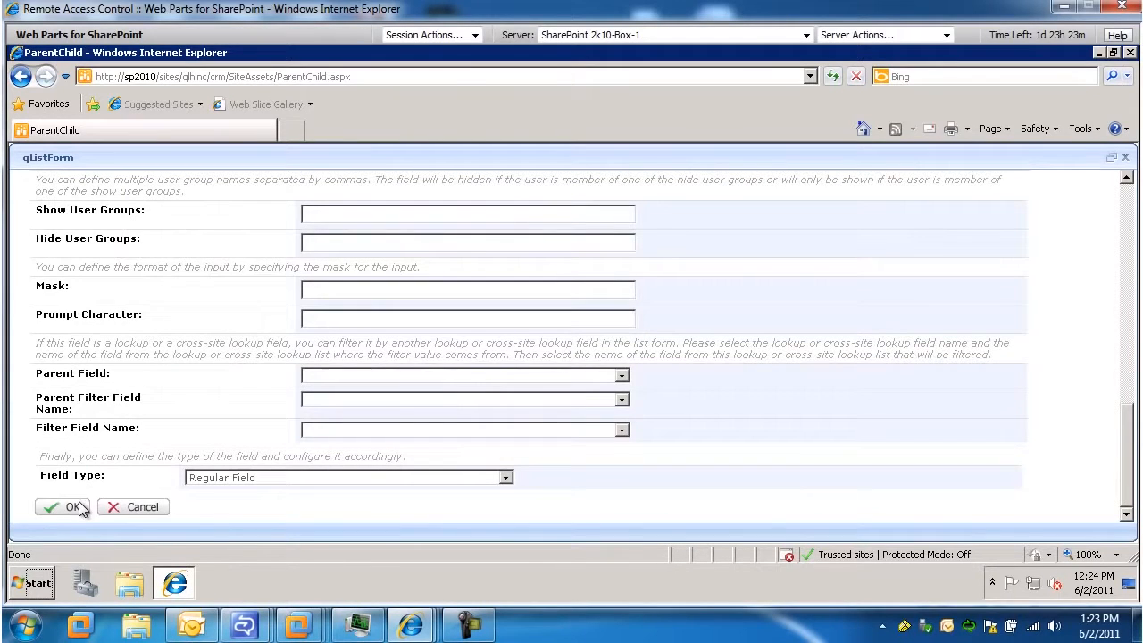
{"action": "left_click", "coordinate": [76, 508]}
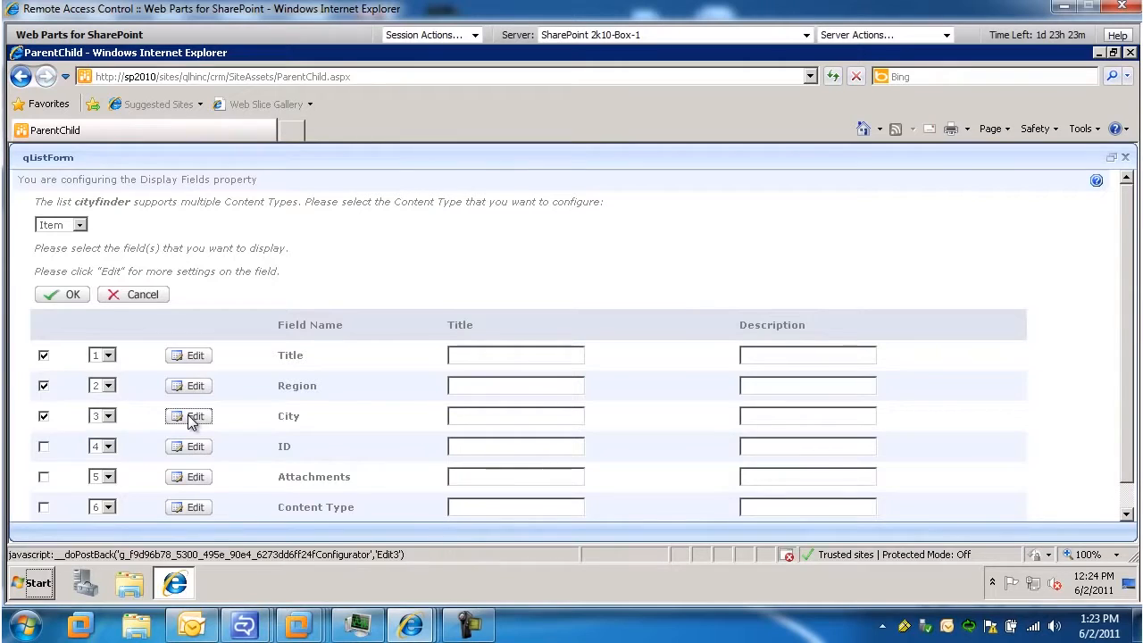
Open the City field's settings from the Display Fields list and set its Field Type to Lookup Field
{"action": "left_click", "coordinate": [191, 419]}
{"action": "scroll", "coordinate": [189, 421], "scroll_direction": "down", "scroll_amount": 4}
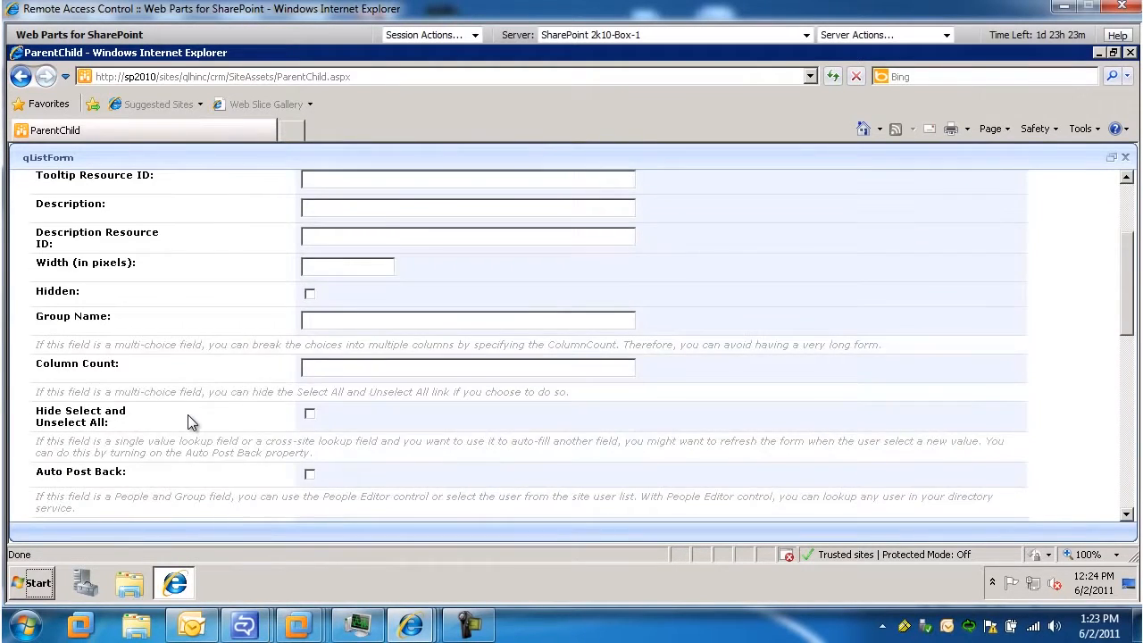
{"action": "scroll", "coordinate": [189, 422], "scroll_direction": "down", "scroll_amount": 8}
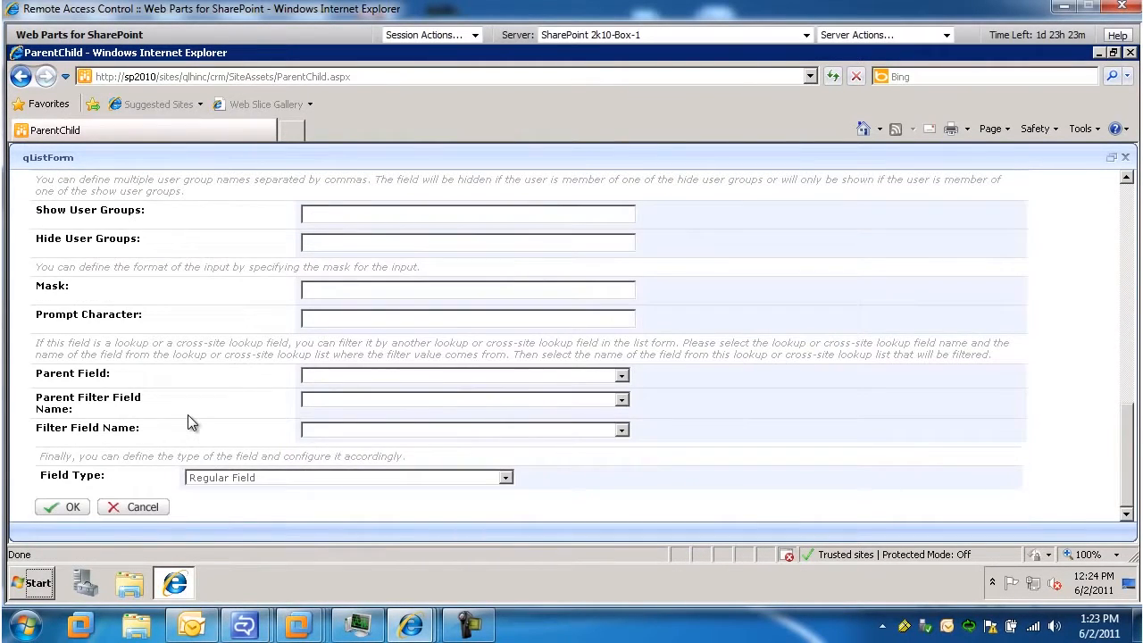
{"action": "left_click", "coordinate": [213, 479]}
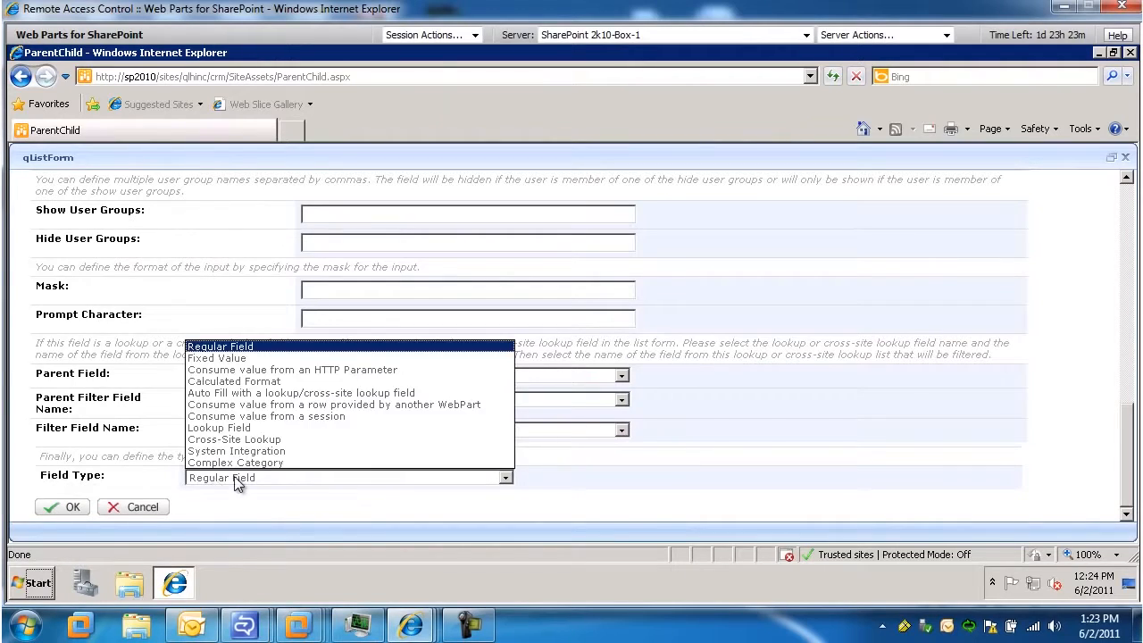
{"action": "left_click", "coordinate": [242, 427]}
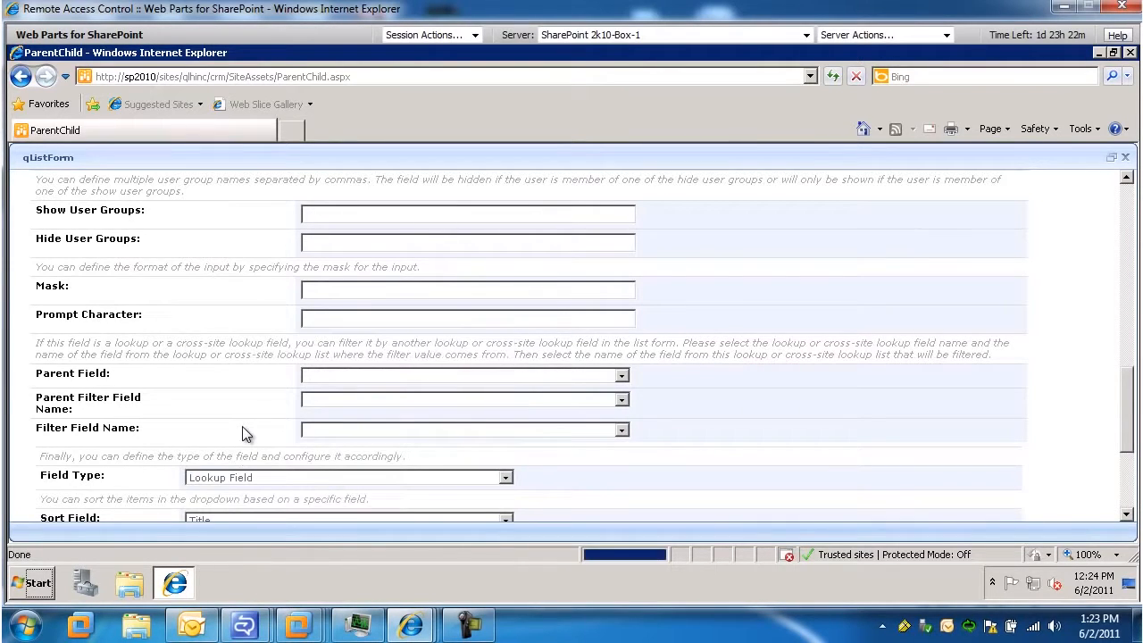
Set the City field's Parent Field, Parent Filter Field Name and Filter Field Name all to Region
{"action": "left_click", "coordinate": [357, 377]}
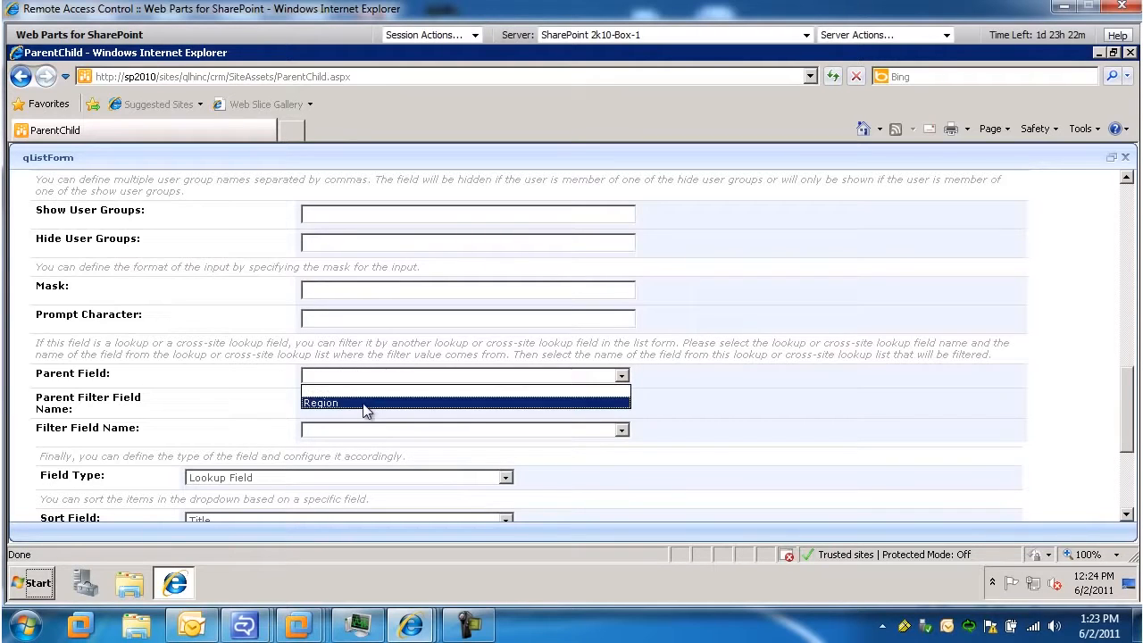
{"action": "left_click", "coordinate": [358, 404]}
{"action": "left_click", "coordinate": [355, 402]}
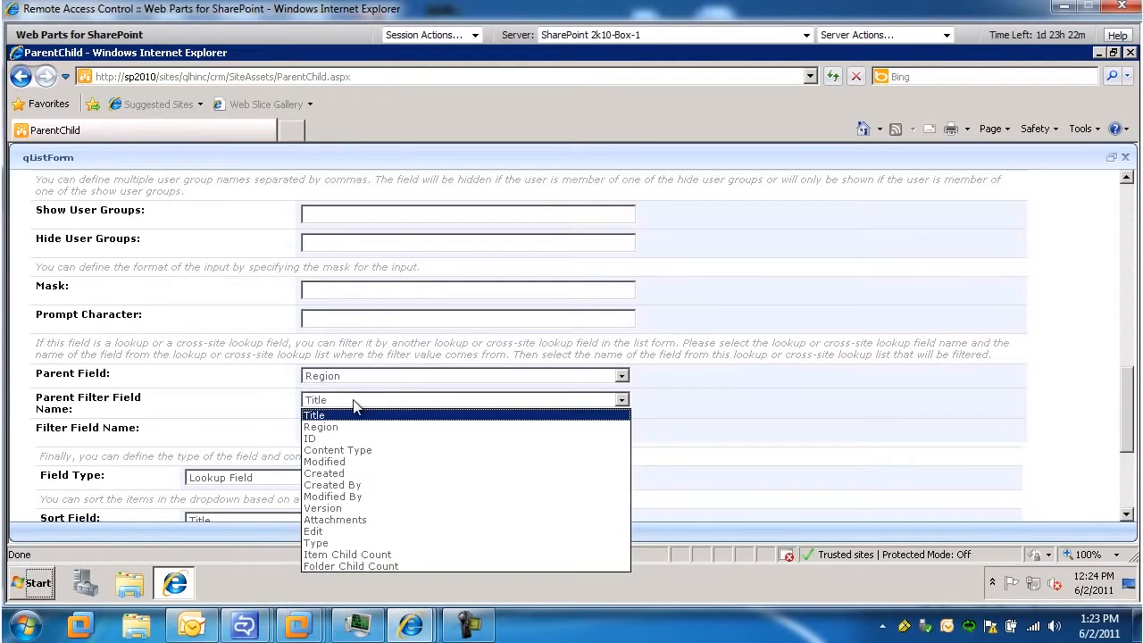
{"action": "left_click", "coordinate": [339, 427]}
{"action": "left_click", "coordinate": [334, 431]}
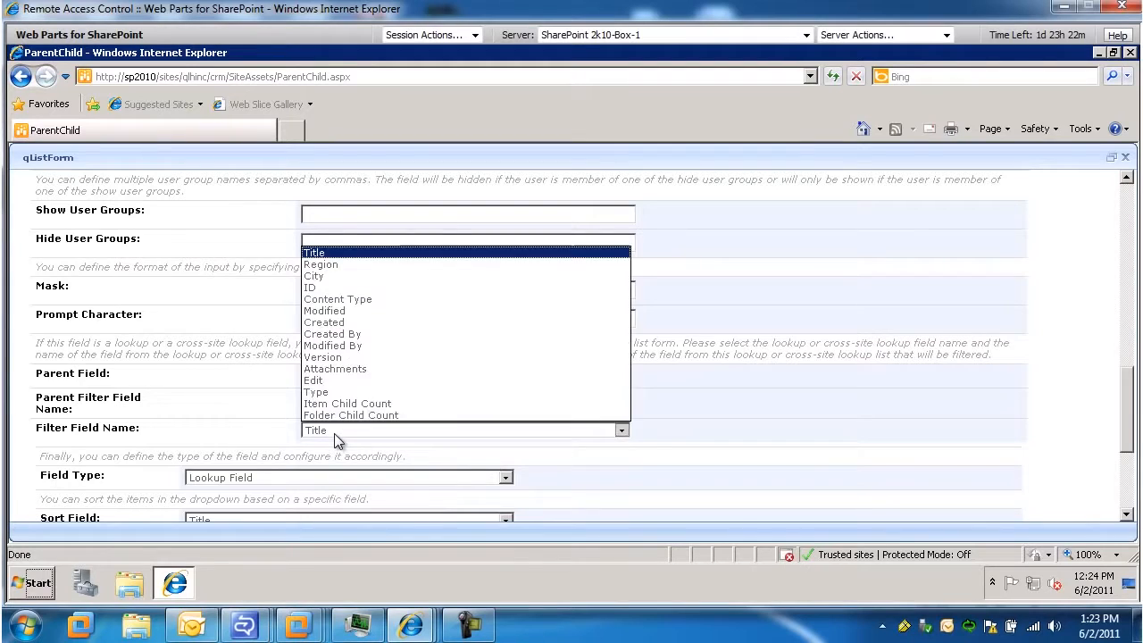
{"action": "left_click", "coordinate": [323, 265]}
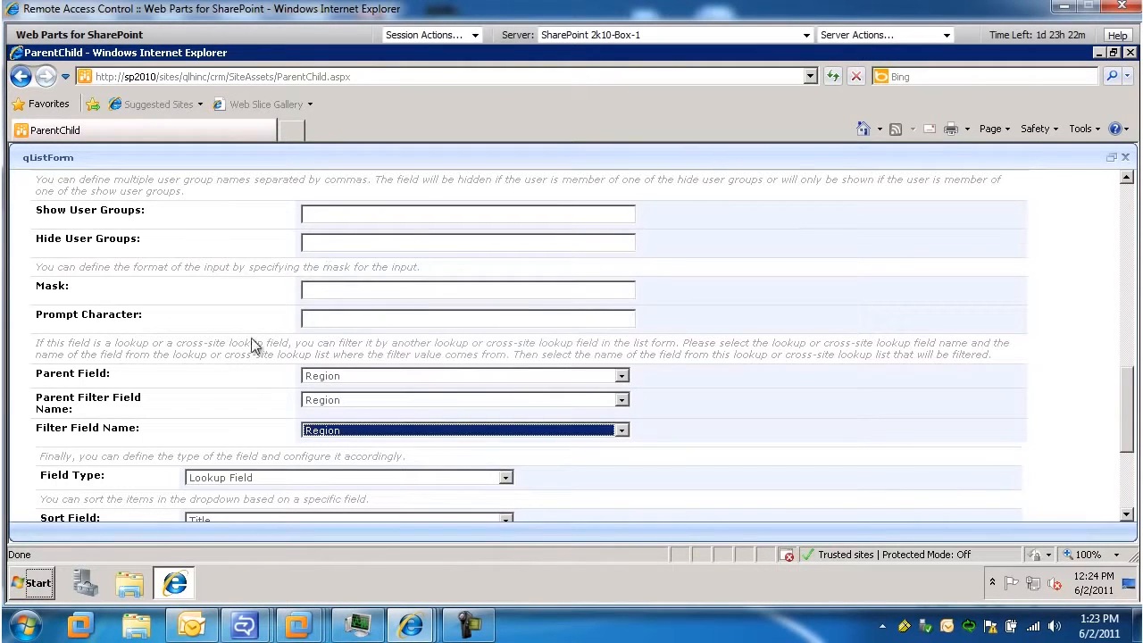
Set the City lookup's Sort Field to Region, accept the field settings, and save the web part configuration
{"action": "scroll", "coordinate": [202, 373], "scroll_direction": "down", "scroll_amount": 3}
{"action": "scroll", "coordinate": [202, 373], "scroll_direction": "down", "scroll_amount": 1}
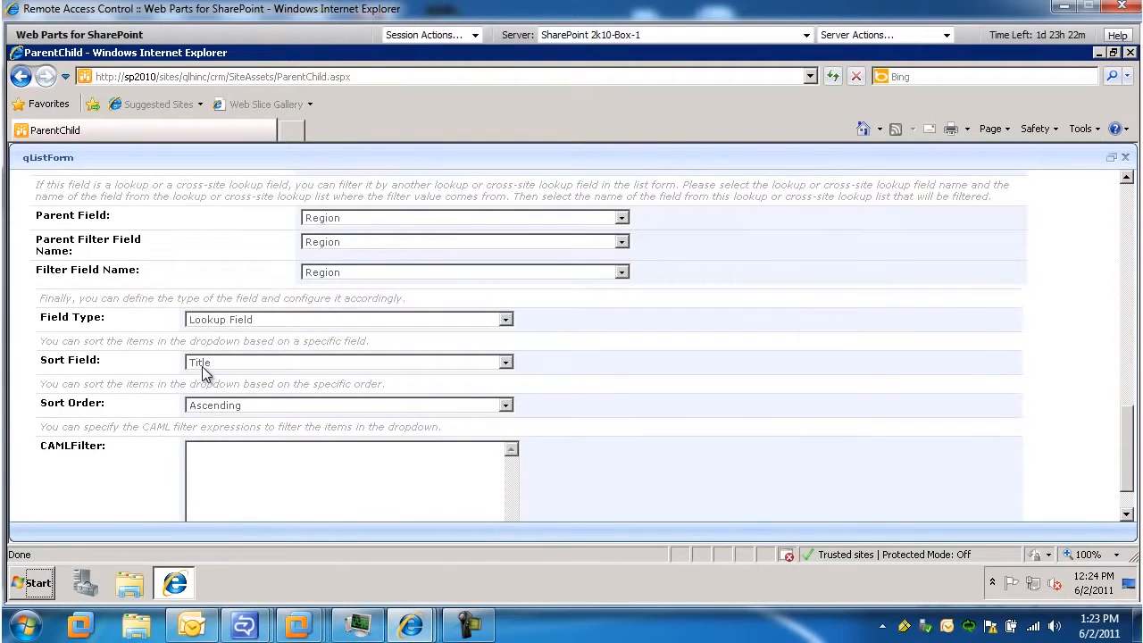
{"action": "left_click", "coordinate": [222, 361]}
{"action": "left_click", "coordinate": [217, 389]}
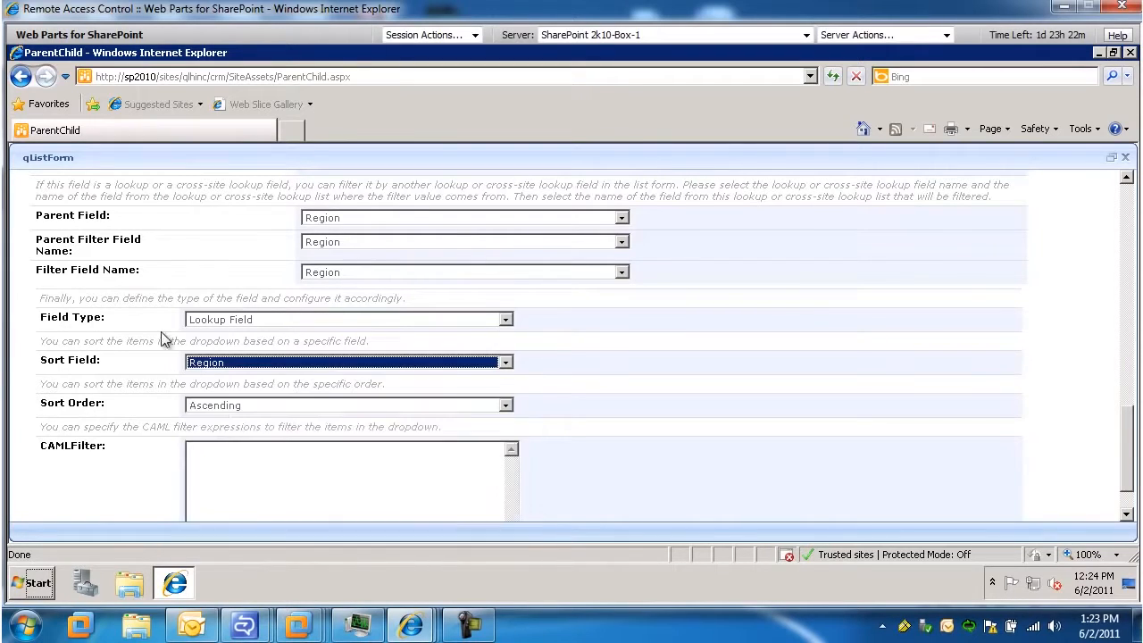
{"action": "scroll", "coordinate": [139, 313], "scroll_direction": "down", "scroll_amount": 1}
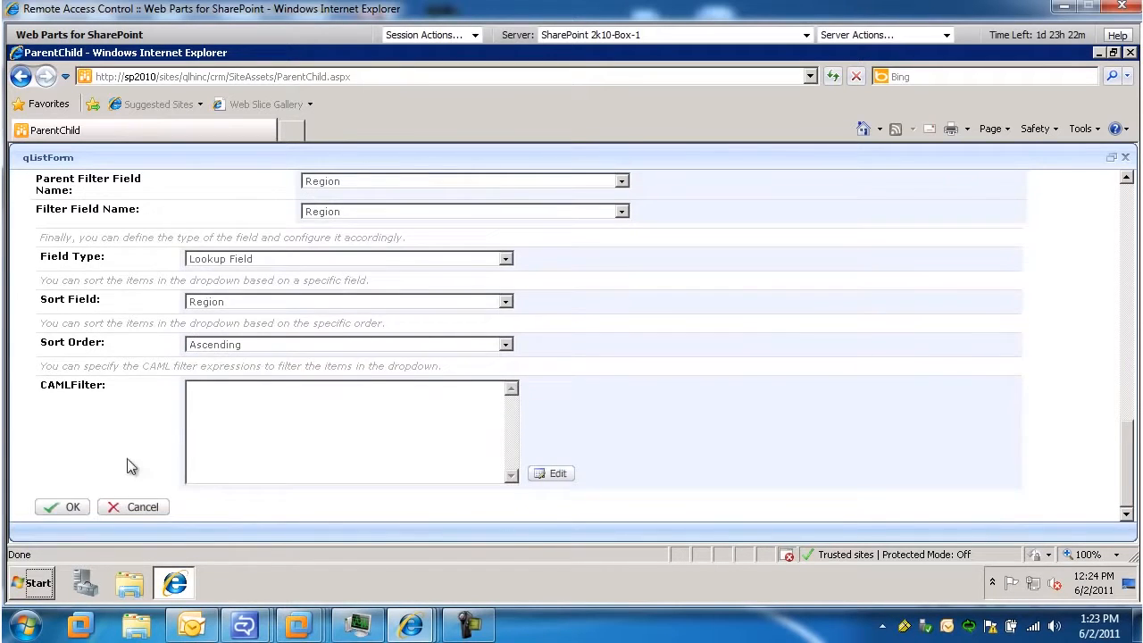
{"action": "left_click", "coordinate": [65, 505]}
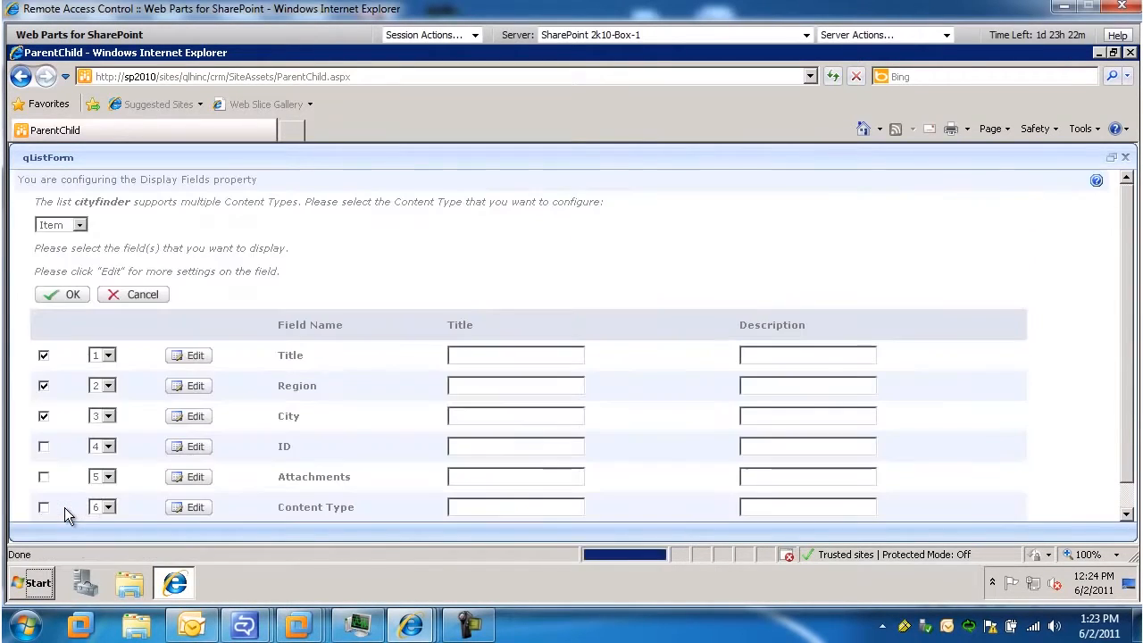
{"action": "left_click", "coordinate": [73, 295]}
{"action": "left_click", "coordinate": [23, 211]}
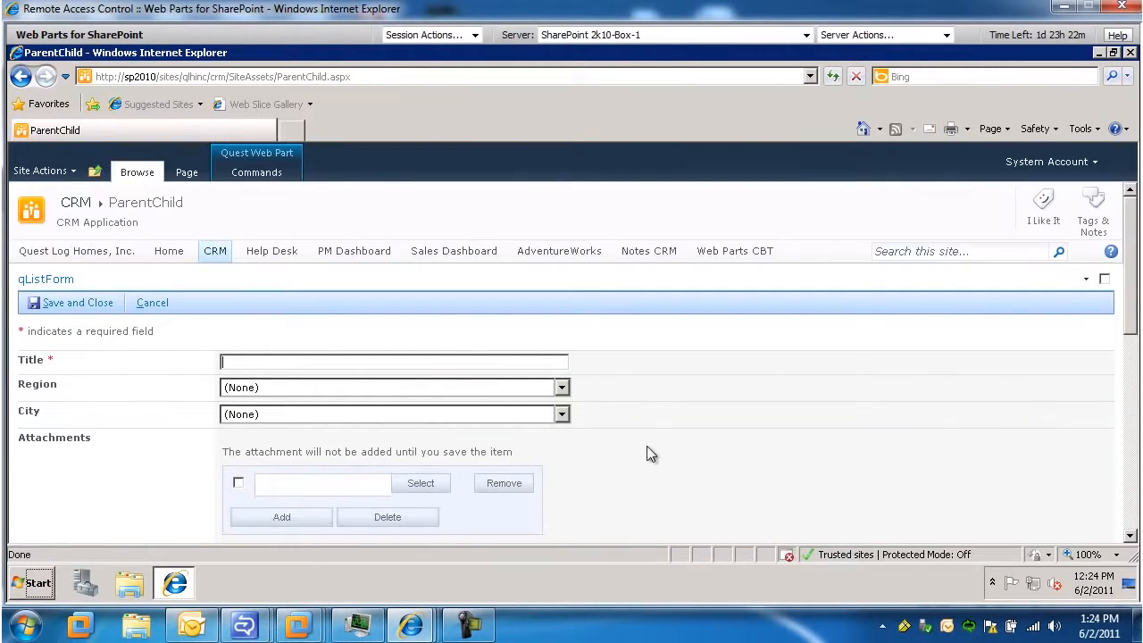
Enter 54 as the form's Title, choose west as the Region, and examine the City choices
{"action": "type", "text": "54"}
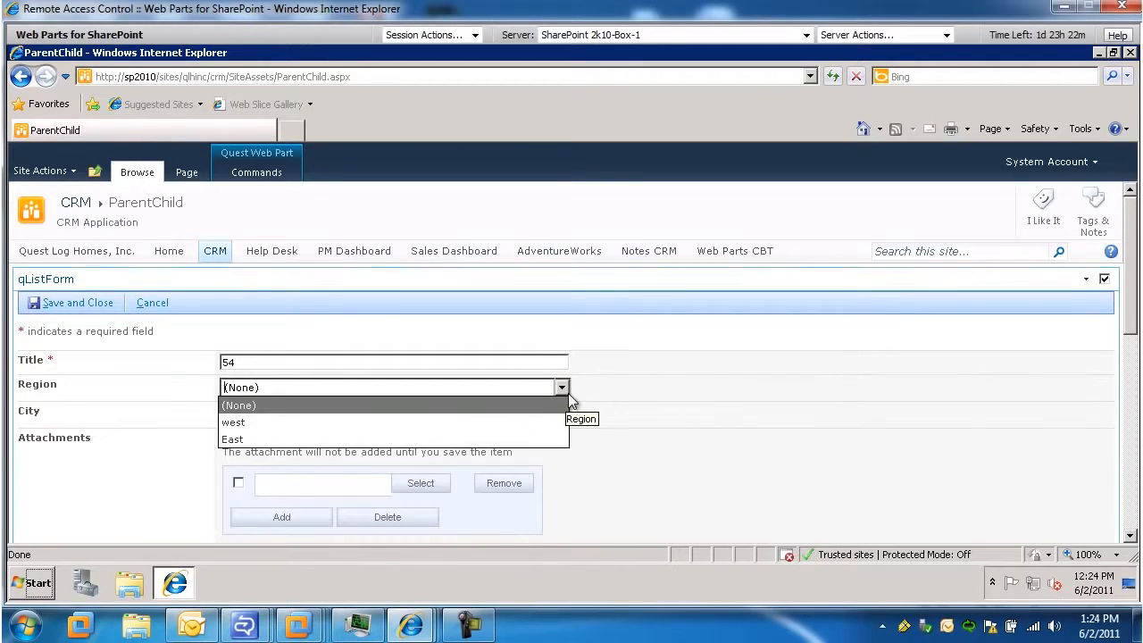
{"action": "left_click", "coordinate": [565, 392]}
{"action": "left_click", "coordinate": [446, 421]}
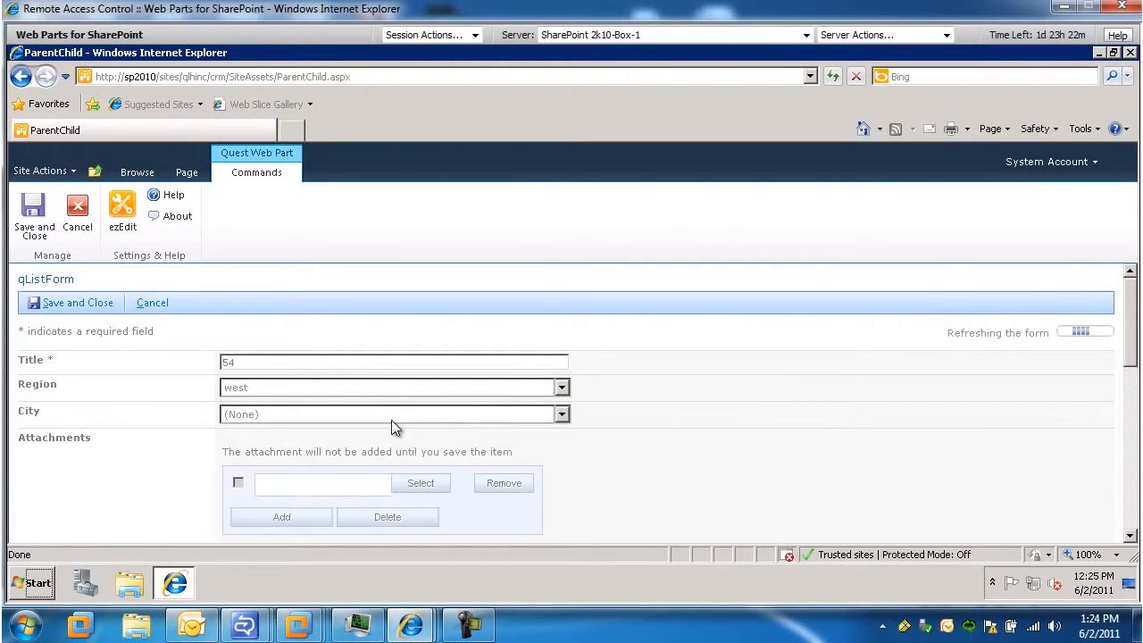
{"action": "left_click", "coordinate": [563, 415]}
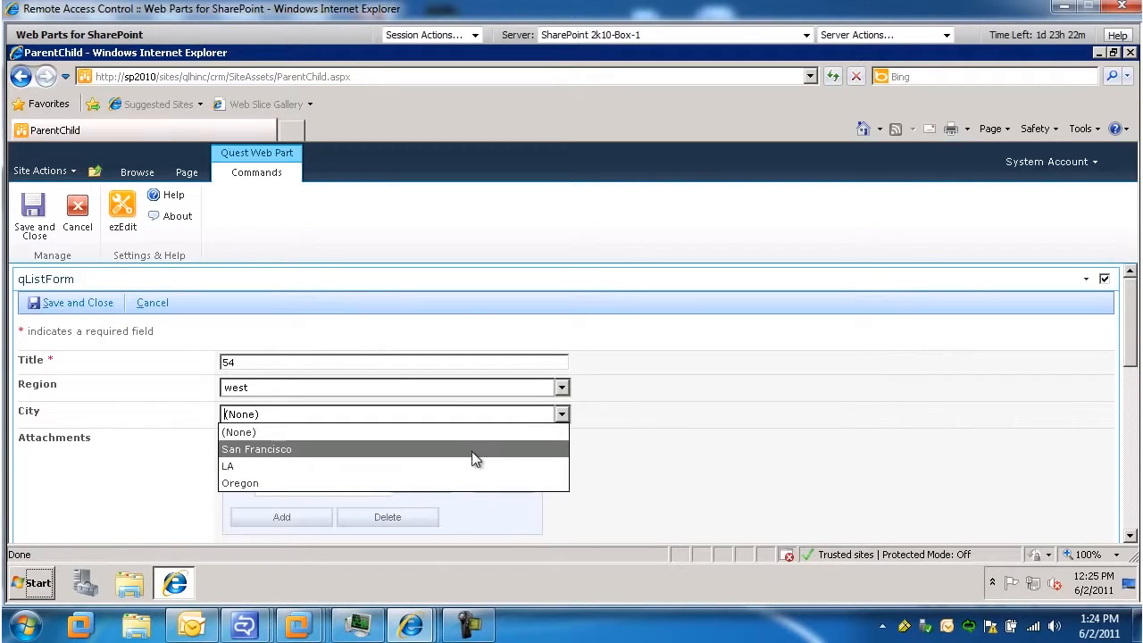
Change the form's Region to East and examine the City choices offered for it
{"action": "left_click", "coordinate": [561, 387]}
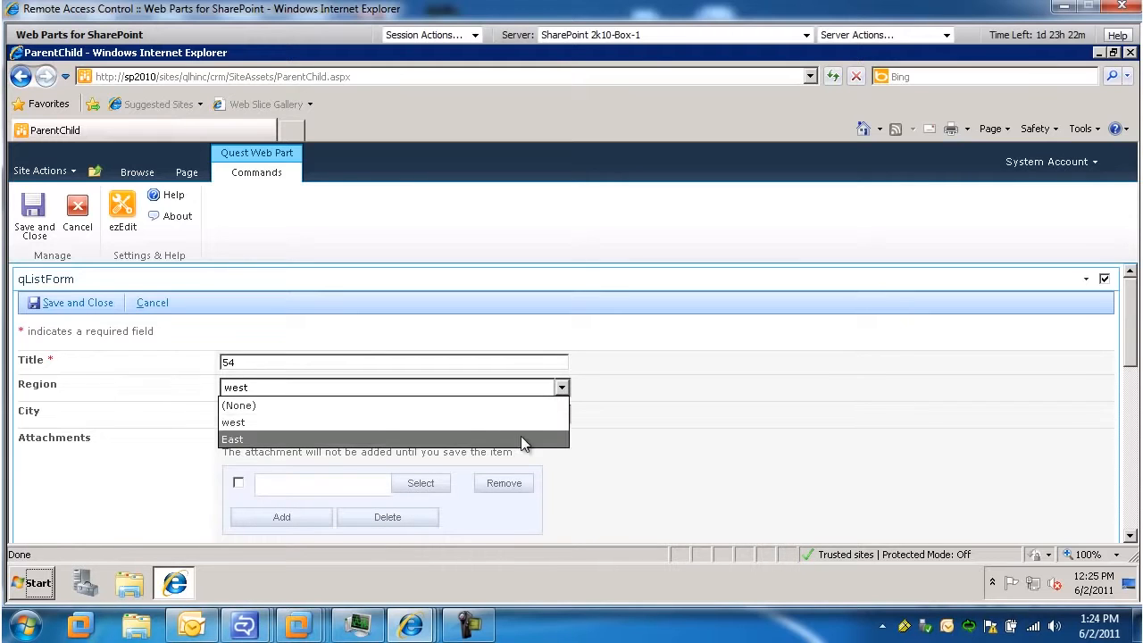
{"action": "left_click", "coordinate": [521, 437]}
{"action": "left_click", "coordinate": [561, 414]}
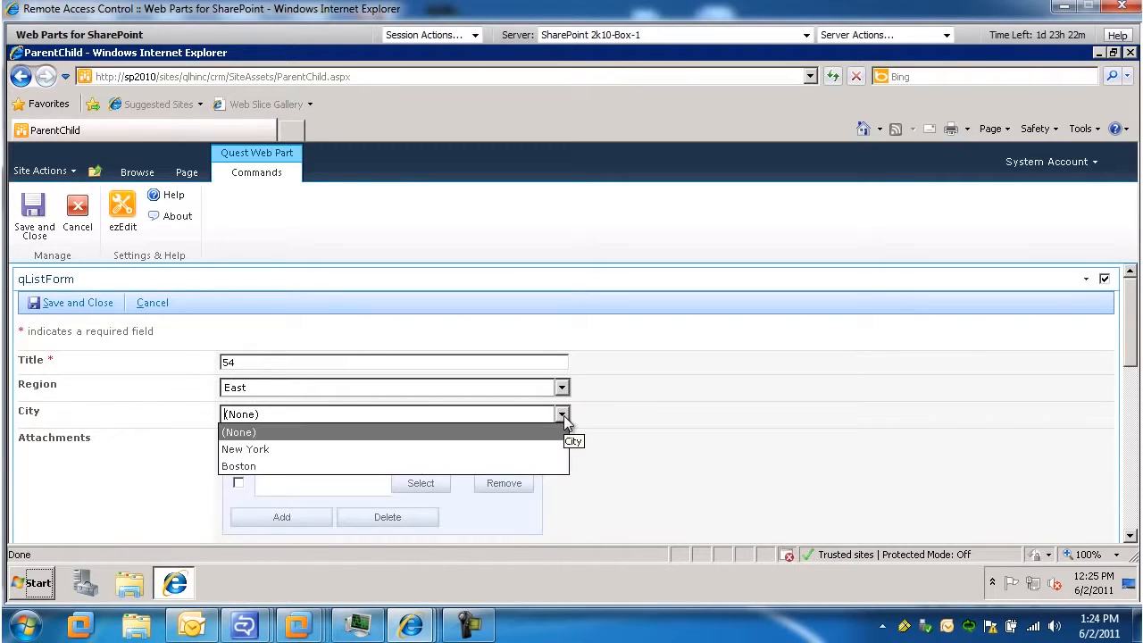